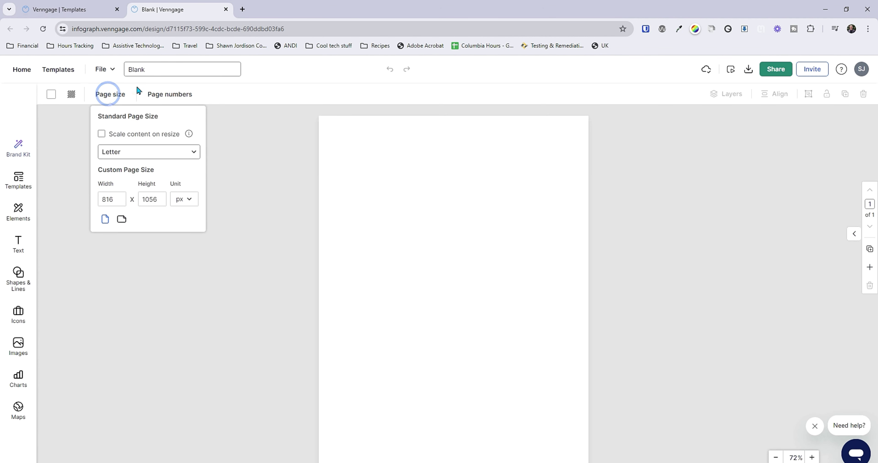
Switch the Letter page's unit from px to inches so it reads 8.5 × 11 in.
click(149, 152)
click(184, 219)
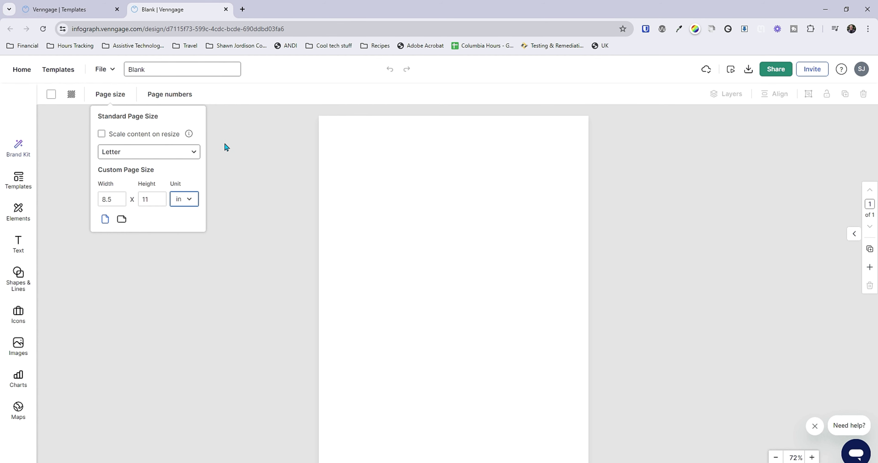
Add a Heading 1 box reading 'The Accessibility Guy's Top Tips for Microsoft Word'.
click(260, 162)
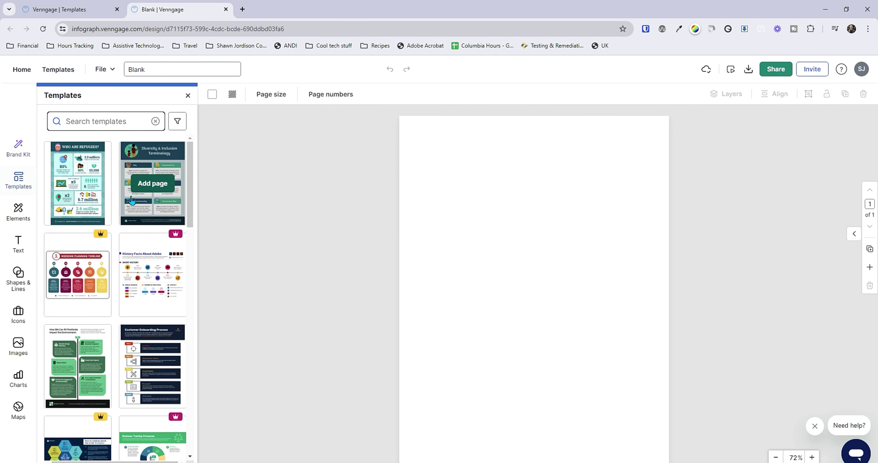
scroll(82, 161, down, 3)
mouse_move(150, 254)
click(26, 238)
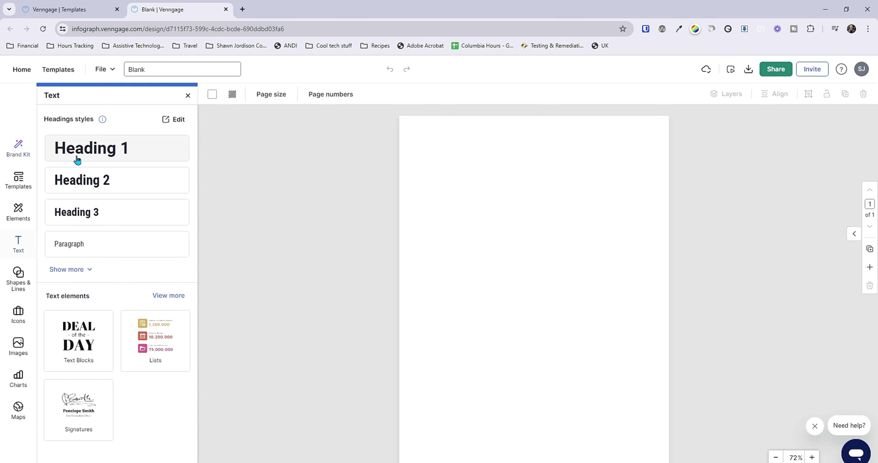
click(96, 152)
double_click(542, 240)
text(The Accessibility Guy's Top Tips for M)
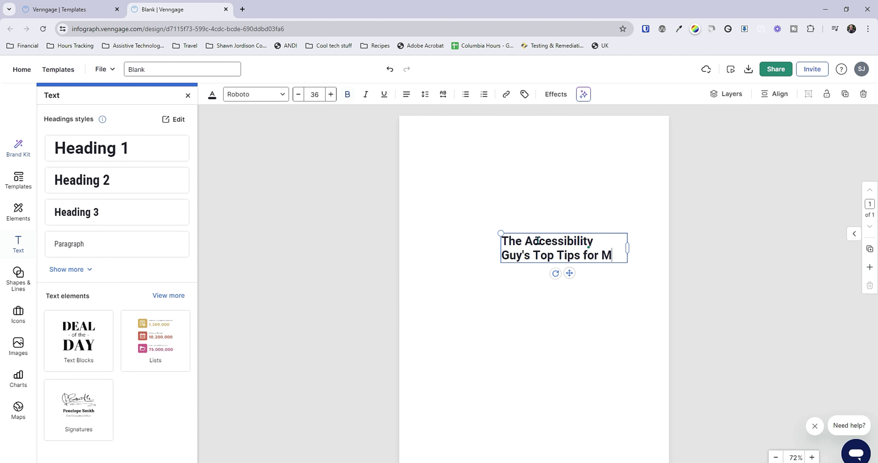
text(icrosoft W)
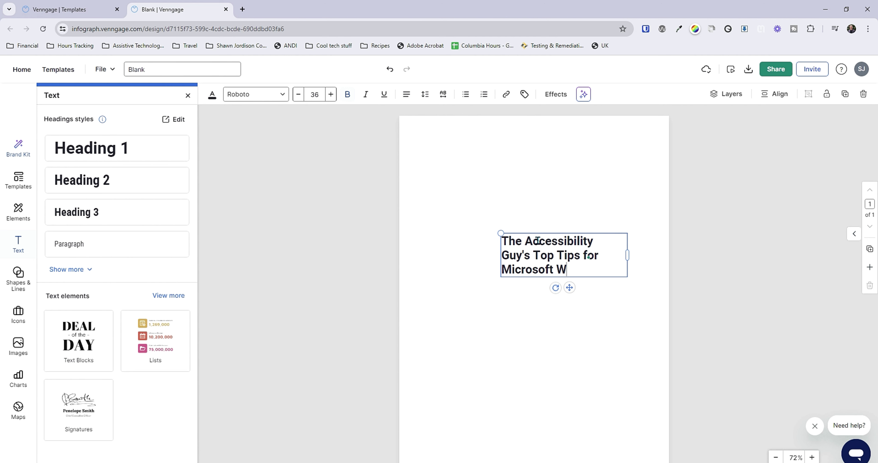
text(ord)
click(570, 204)
Centre the title, move it to the page top, widen it, and break the line before 'Microsoft'.
click(570, 237)
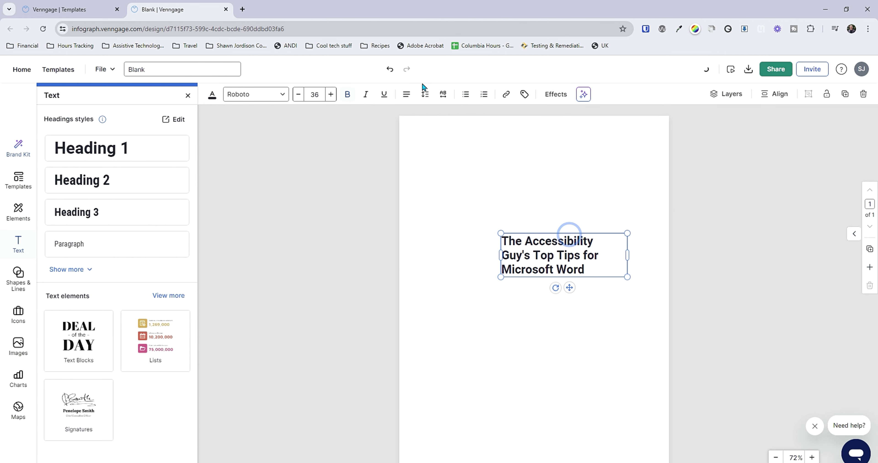
click(408, 97)
click(429, 132)
drag(547, 247, 400, 130)
drag(593, 129, 669, 129)
double_click(595, 131)
click(608, 132)
key(Return)
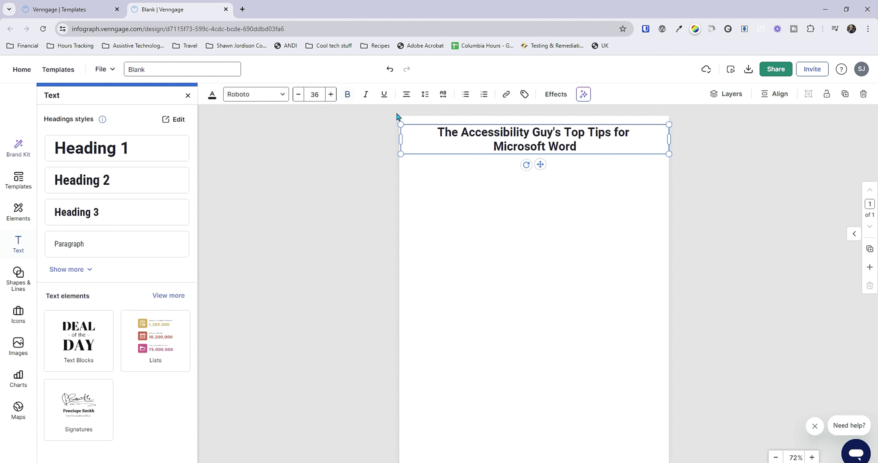
Set the title font to Montserrat at size 38.
click(283, 94)
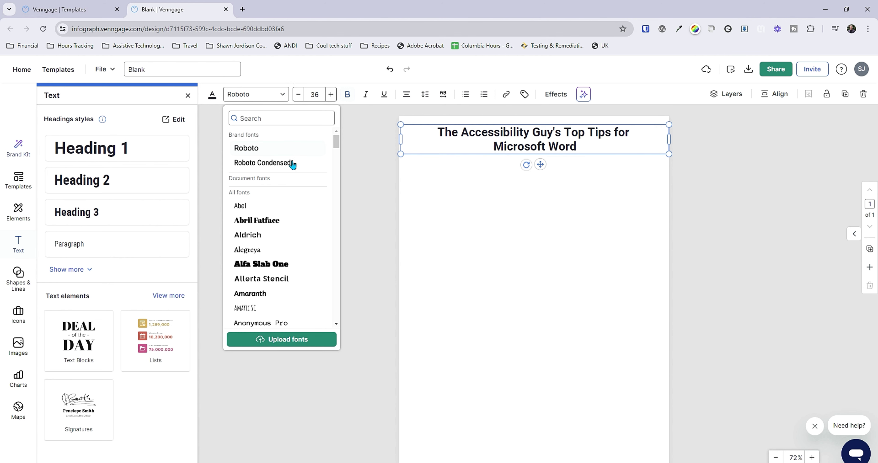
click(278, 119)
text(mon)
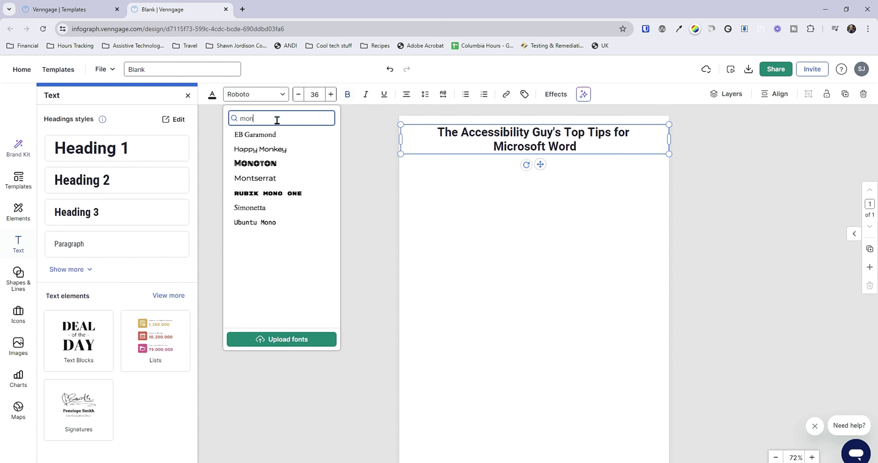
text(t)
click(283, 133)
click(330, 94)
click(331, 95)
Give the page a blue #7EC3E9 background faded to 34% opacity.
click(329, 217)
click(436, 246)
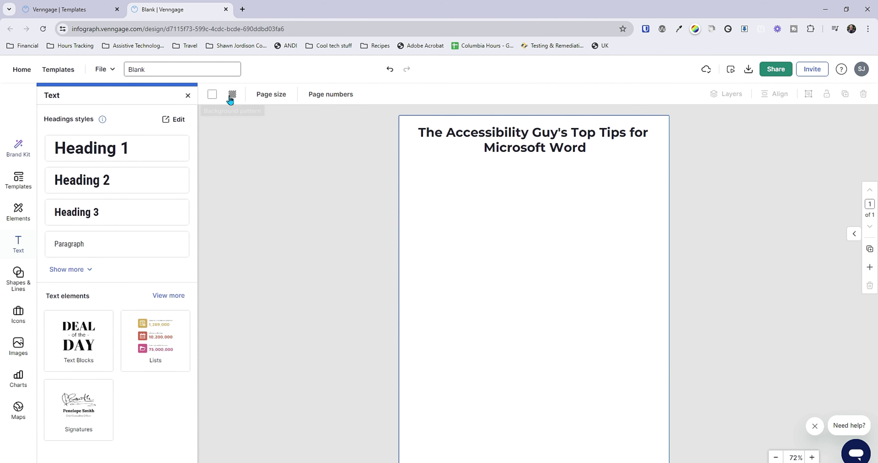
click(212, 94)
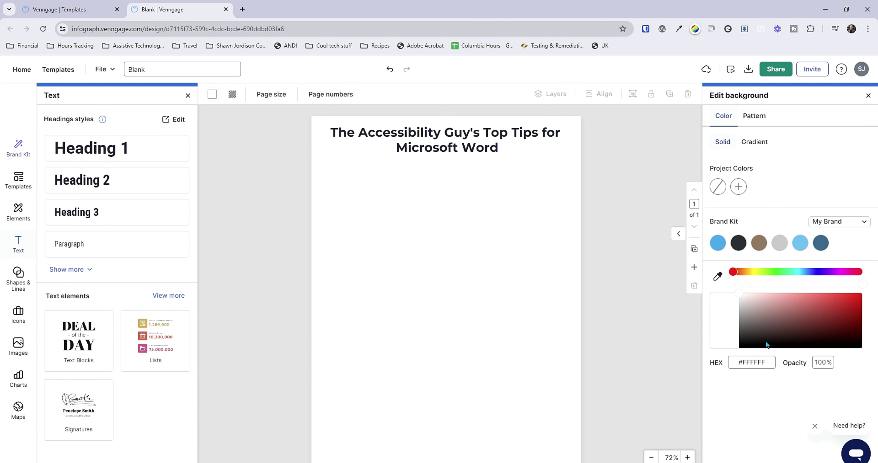
click(718, 244)
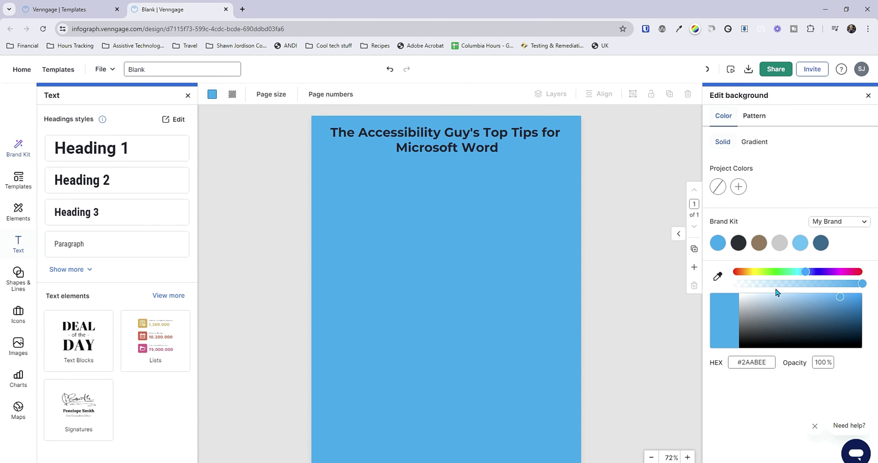
click(551, 148)
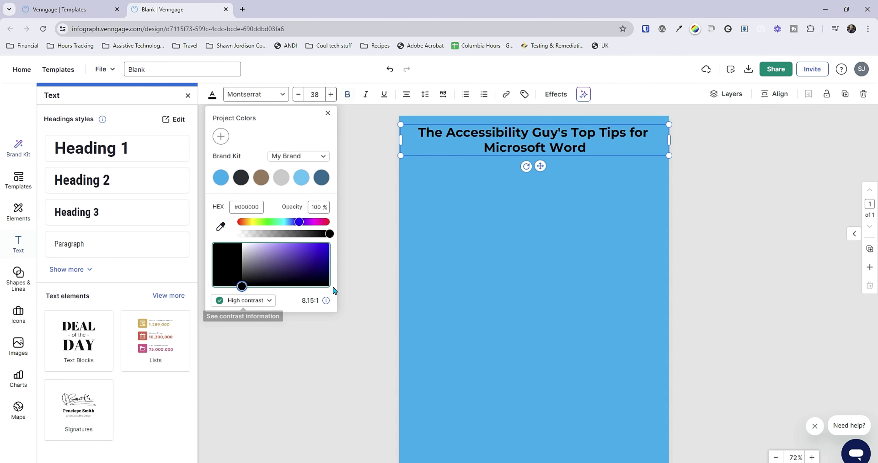
click(382, 230)
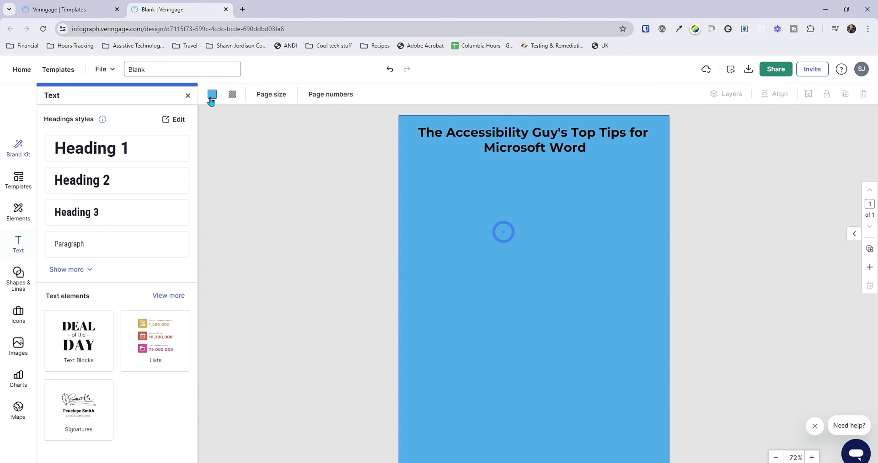
click(212, 94)
drag(861, 286, 776, 285)
Upload the TAG logo, shrink it into the top-left corner, and fit the title beside it.
click(18, 345)
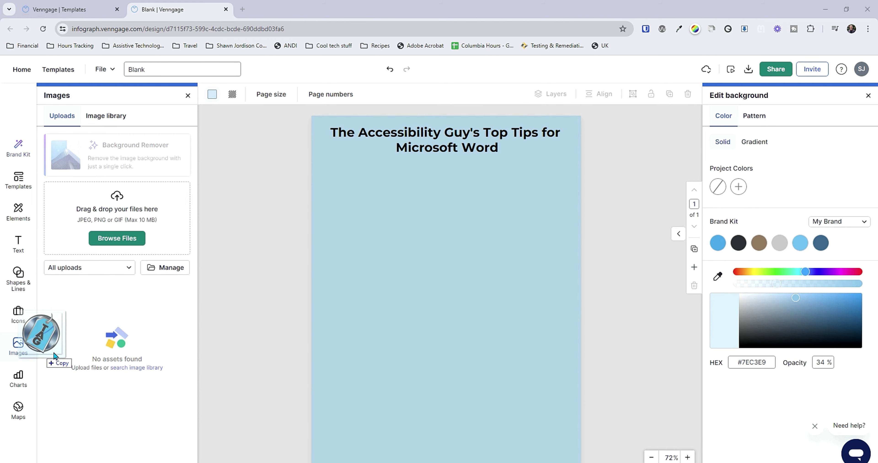
drag(59, 337, 147, 205)
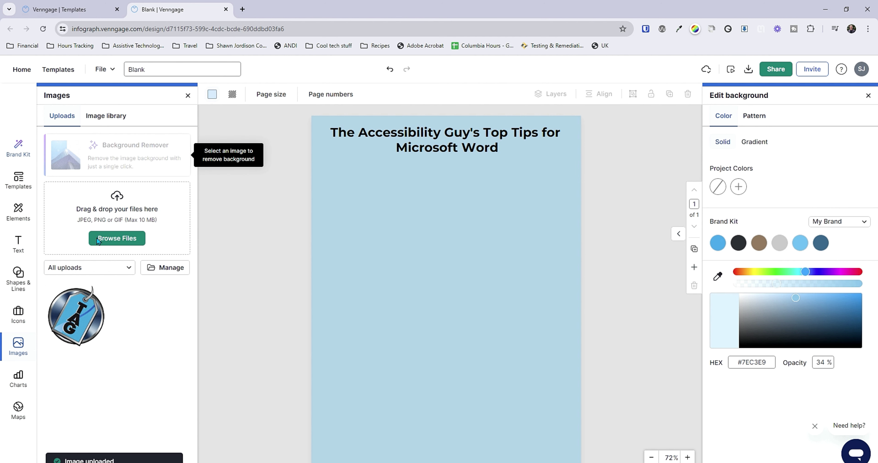
click(76, 315)
drag(544, 258, 516, 231)
drag(579, 206, 511, 272)
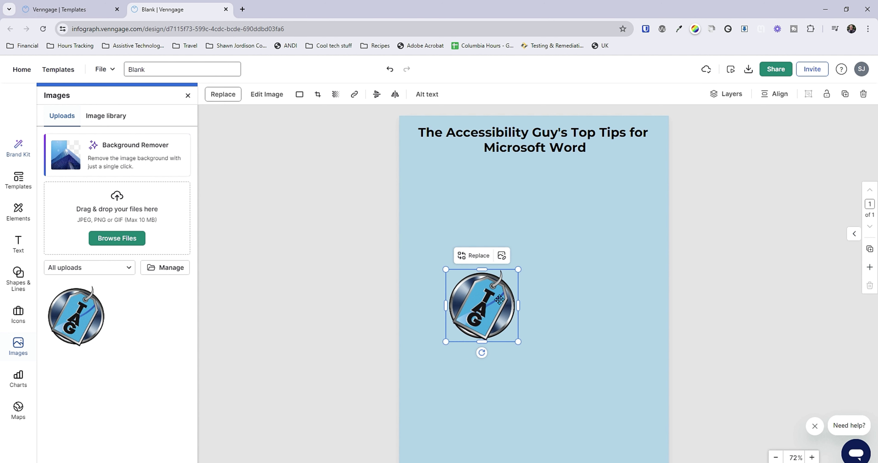
drag(498, 303, 452, 145)
click(530, 141)
drag(399, 142, 481, 149)
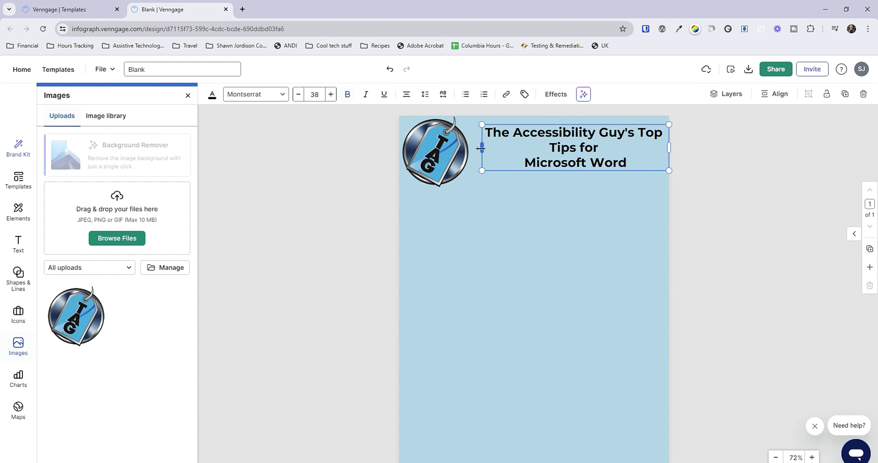
drag(620, 147, 614, 153)
Give the logo alt text 'The Accesibility Guy logo' and check the title's H1 tag.
click(421, 144)
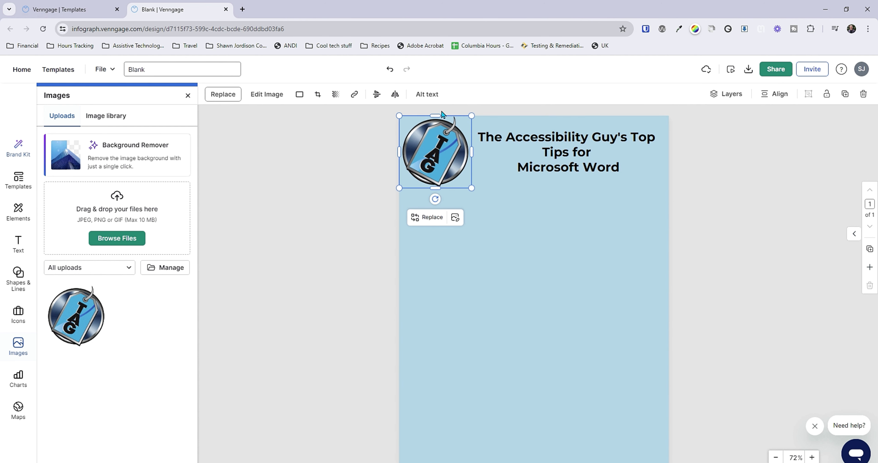
click(427, 95)
click(518, 227)
text(The A)
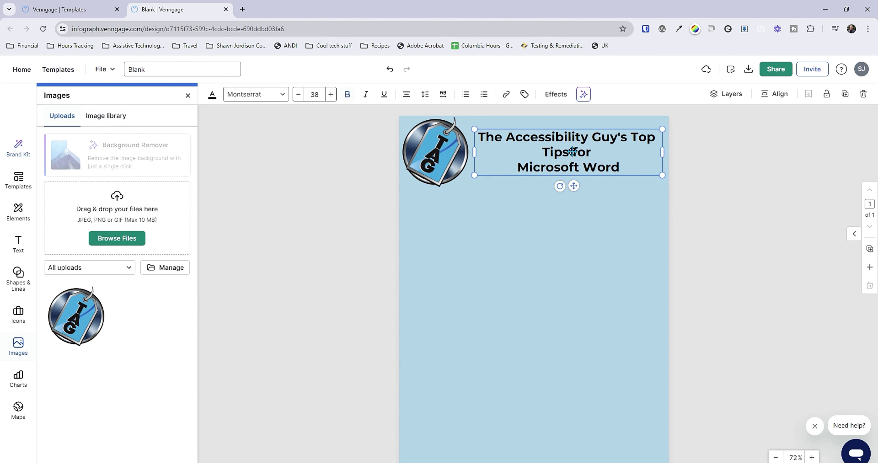
click(525, 94)
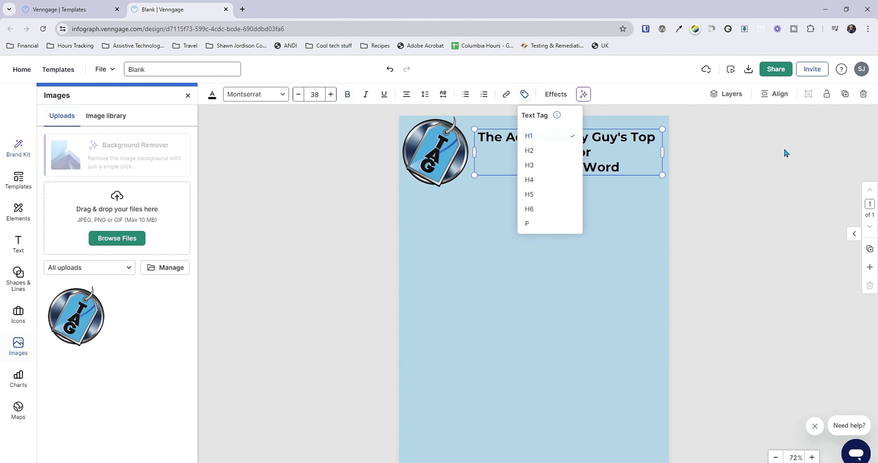
Keep the title at H1 and place a plain straight line just below the logo and title.
click(716, 186)
click(549, 150)
click(362, 235)
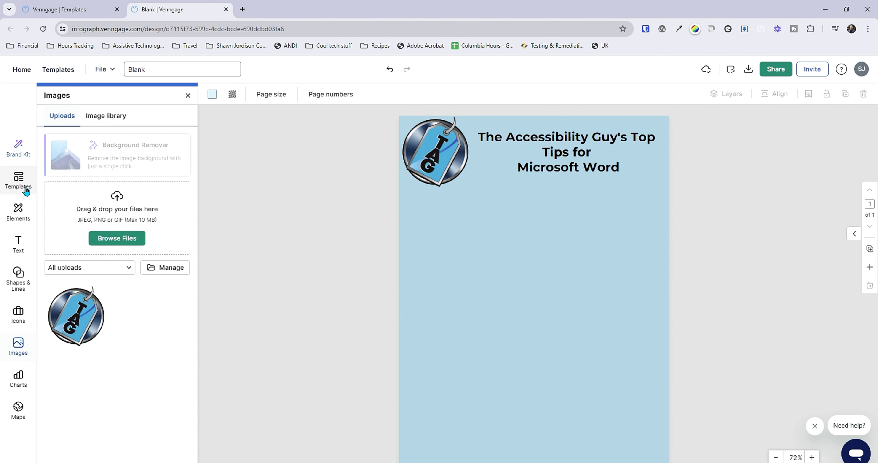
click(20, 288)
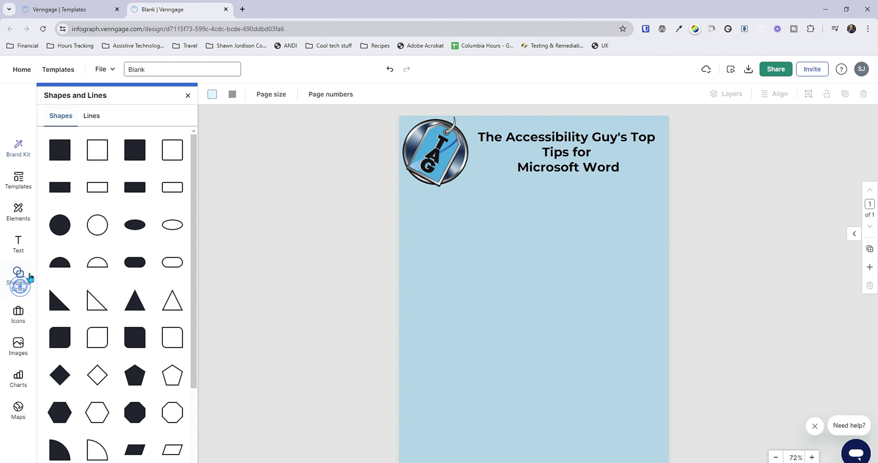
click(91, 116)
click(62, 150)
drag(525, 237, 659, 197)
click(589, 255)
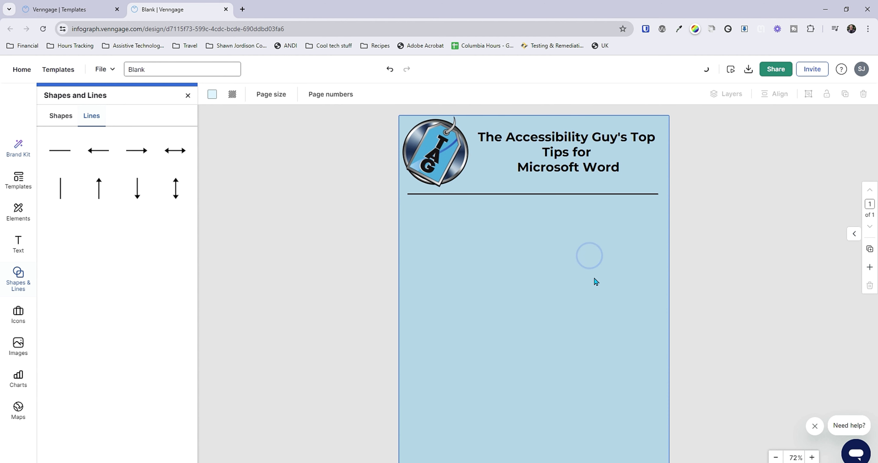
Set the divider line's alt text to decorative.
click(561, 194)
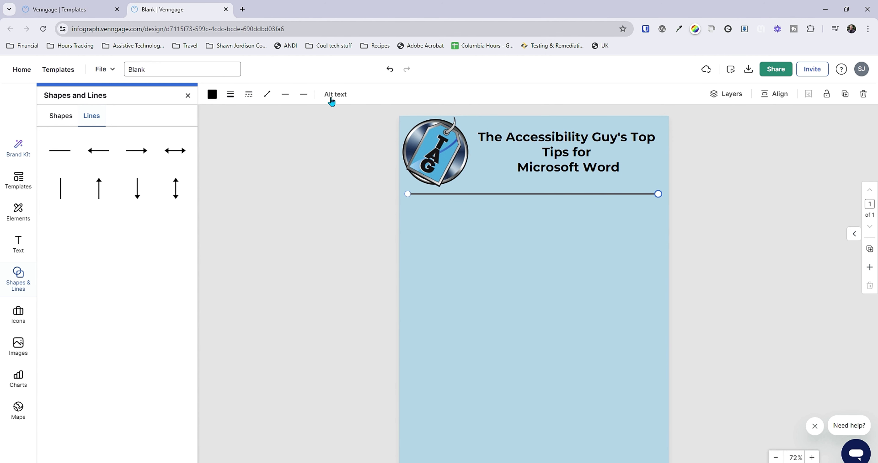
click(338, 96)
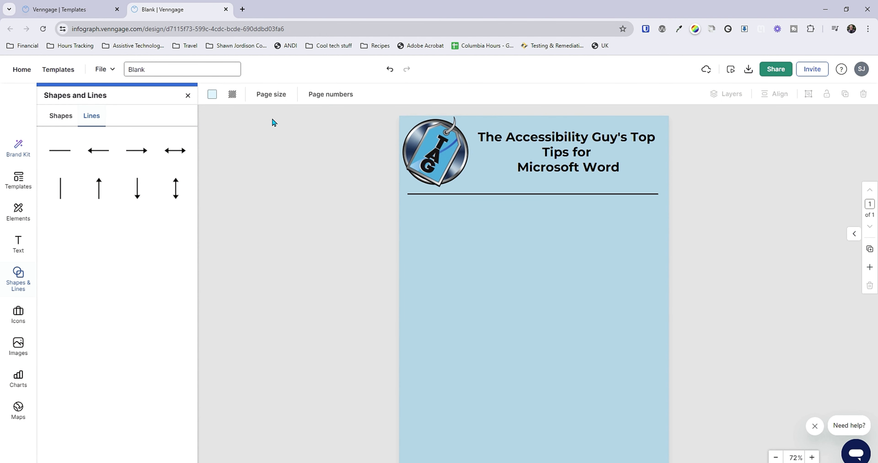
click(17, 218)
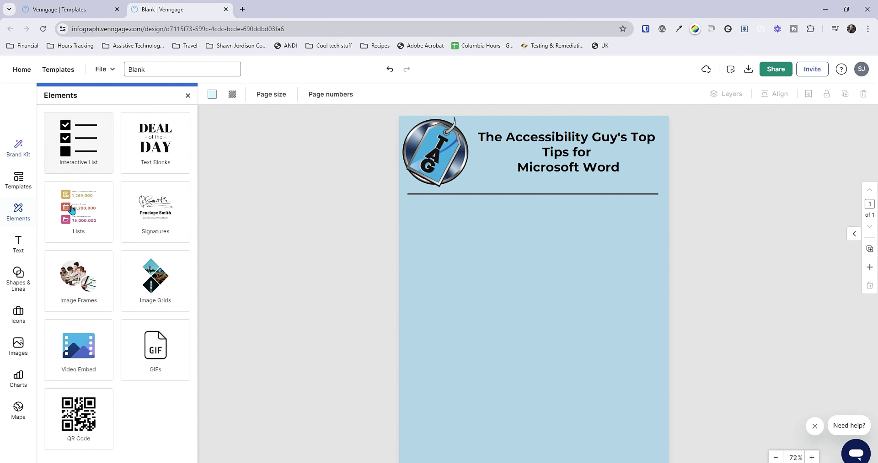
Add the 15 hours / 200 hours / 30 days stats list and try editing its icon and text.
click(81, 212)
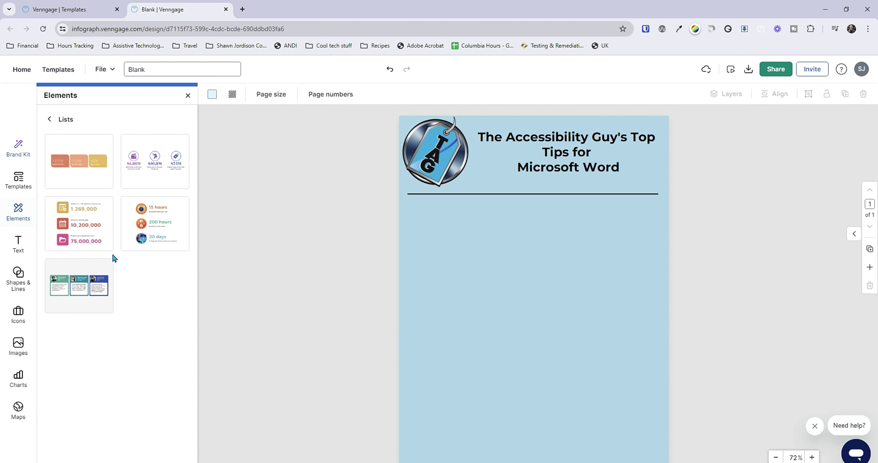
click(154, 224)
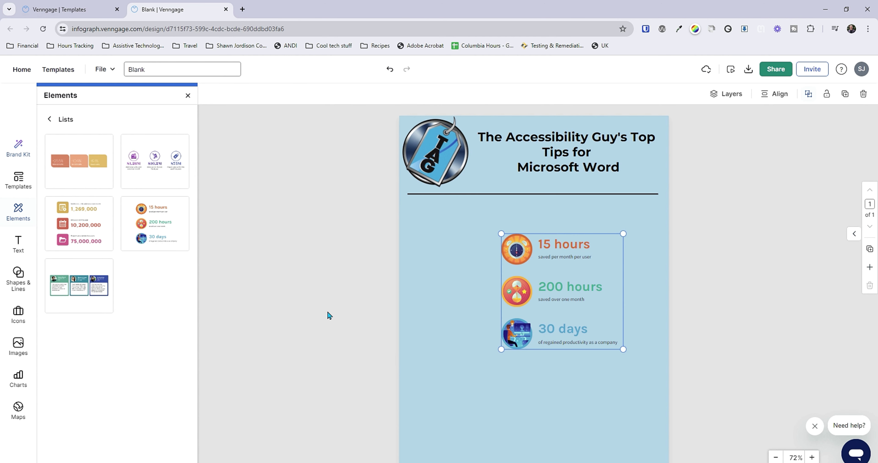
drag(593, 281, 535, 265)
click(455, 234)
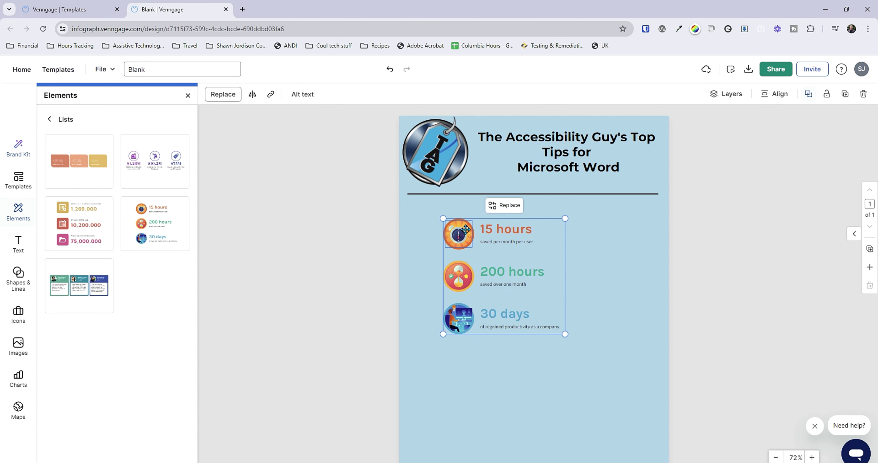
click(223, 95)
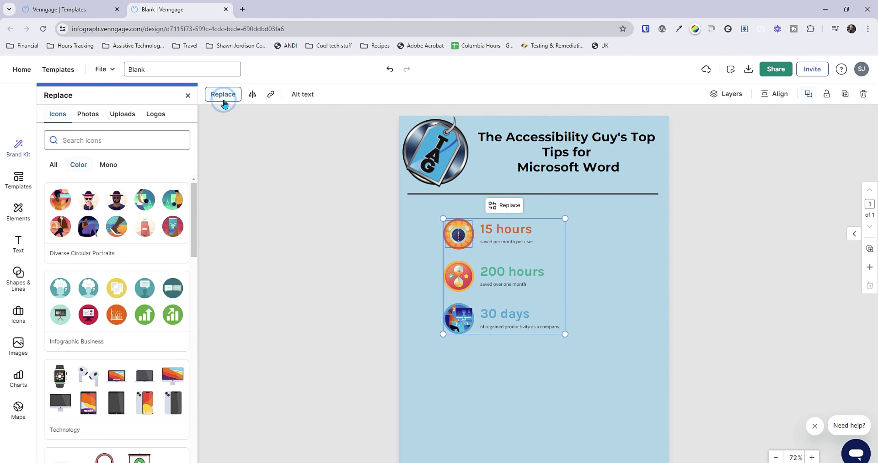
drag(196, 196, 207, 272)
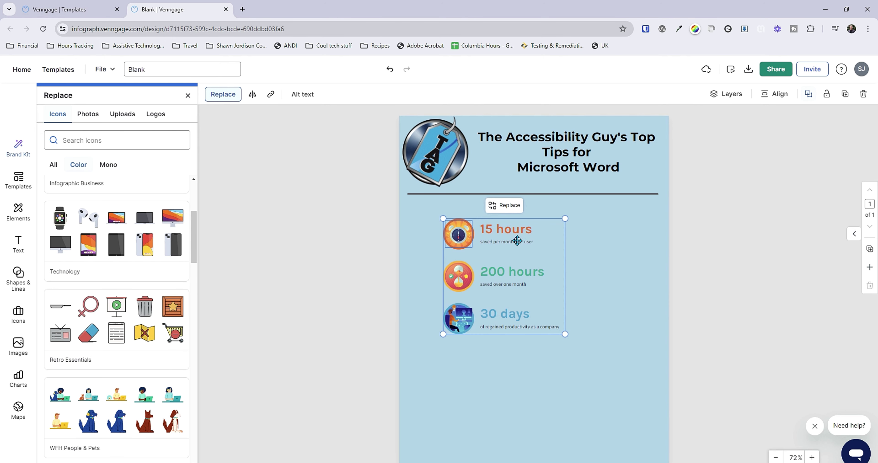
click(517, 229)
double_click(435, 228)
Delete the stats list group, then add and remove an interactive checkbox list.
click(419, 357)
drag(437, 281, 439, 291)
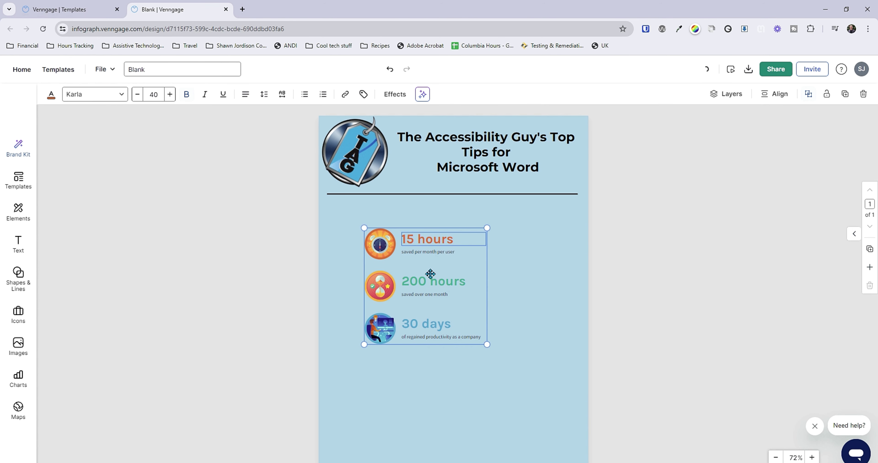
key(Delete)
click(16, 209)
click(87, 134)
key(Delete)
Add a paragraph text box under the divider and delete a stray Montserrat image.
click(18, 244)
click(86, 337)
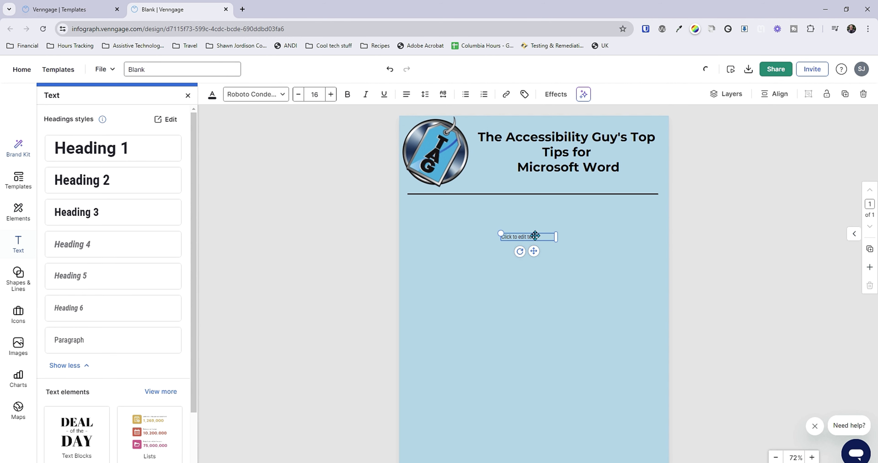
drag(534, 251, 469, 222)
double_click(470, 208)
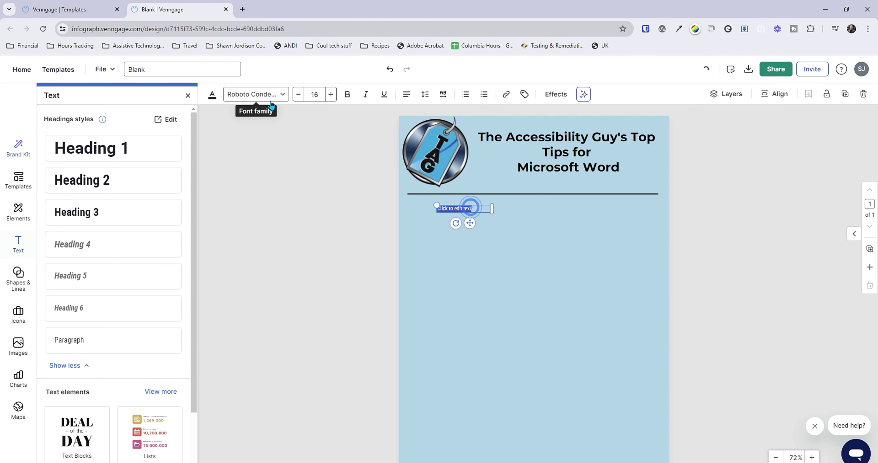
click(259, 96)
drag(275, 196, 330, 96)
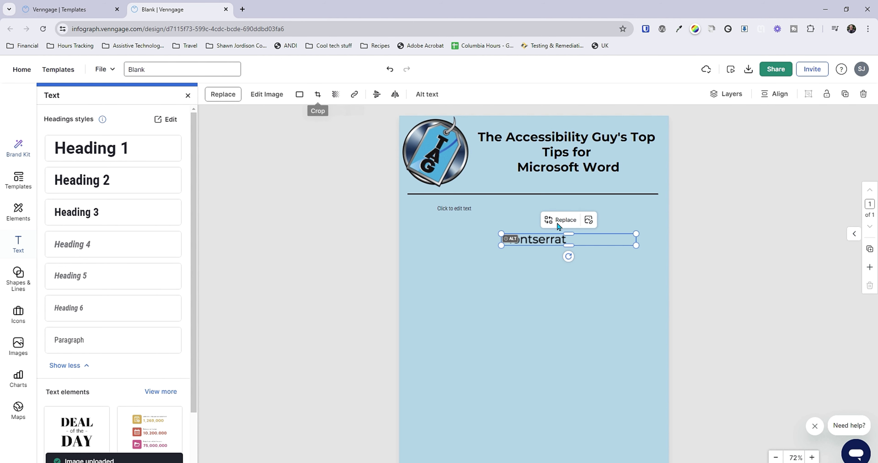
double_click(556, 238)
key(Delete)
click(455, 208)
click(468, 208)
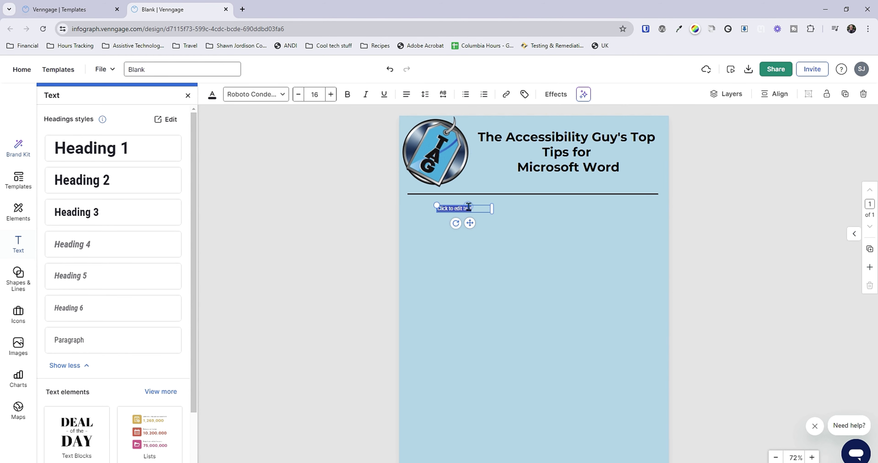
Make the text a 30-pt Montserrat bulleted list and type the tips, starting with 'Apply Styles'.
click(468, 95)
click(270, 94)
click(265, 186)
click(330, 95)
click(330, 94)
click(331, 95)
click(331, 95)
click(331, 94)
click(331, 94)
click(330, 95)
text(Apply Styles to your content in Word for things like headings, lists, tables, and links)
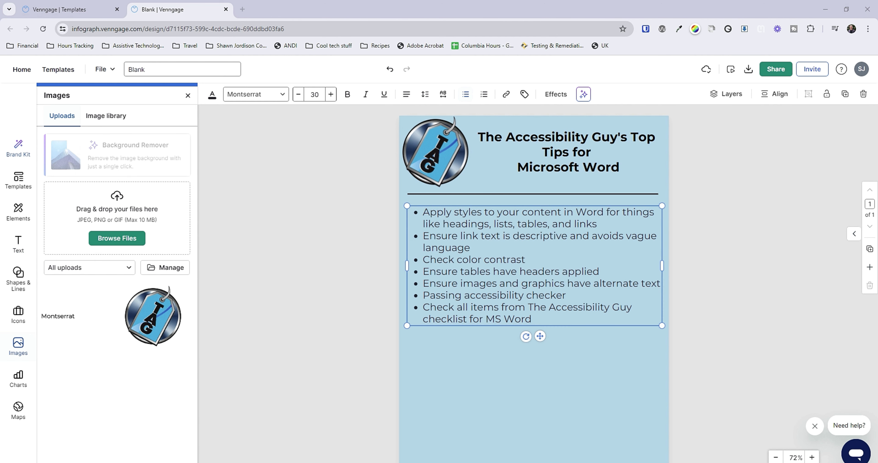
Place the uploaded TAG logo at the page bottom and move the tips list lower.
drag(31, 422, 114, 218)
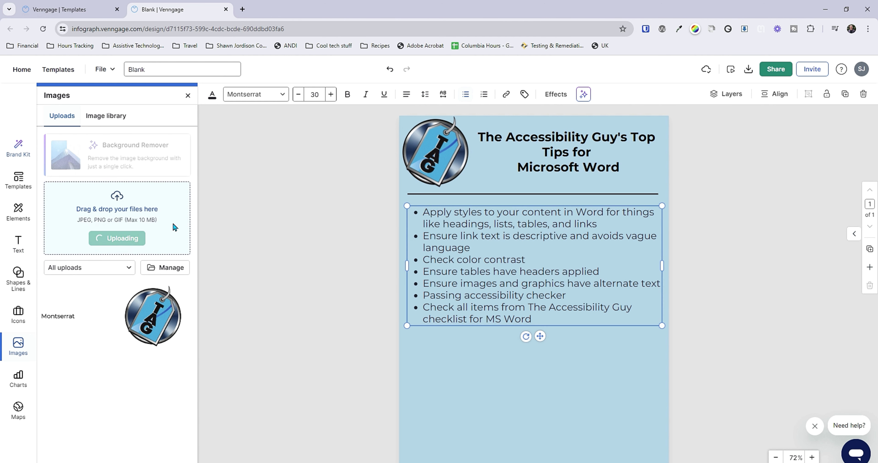
drag(601, 243, 580, 395)
click(729, 290)
drag(559, 272, 559, 302)
click(514, 218)
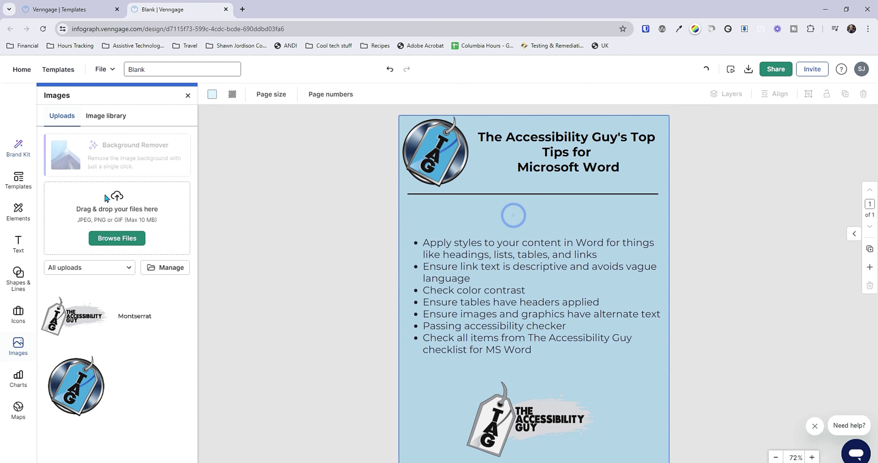
Copy the title under the divider, retype it as 'Top Tips', and left-align it.
click(20, 215)
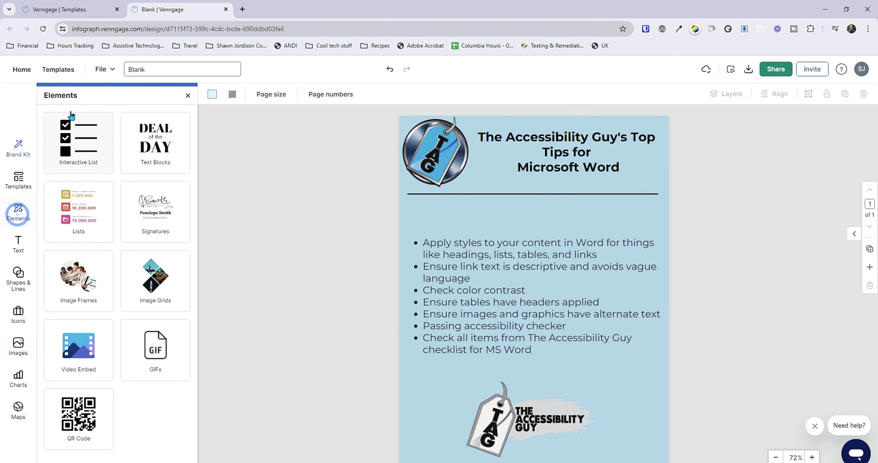
click(562, 131)
drag(540, 171, 498, 230)
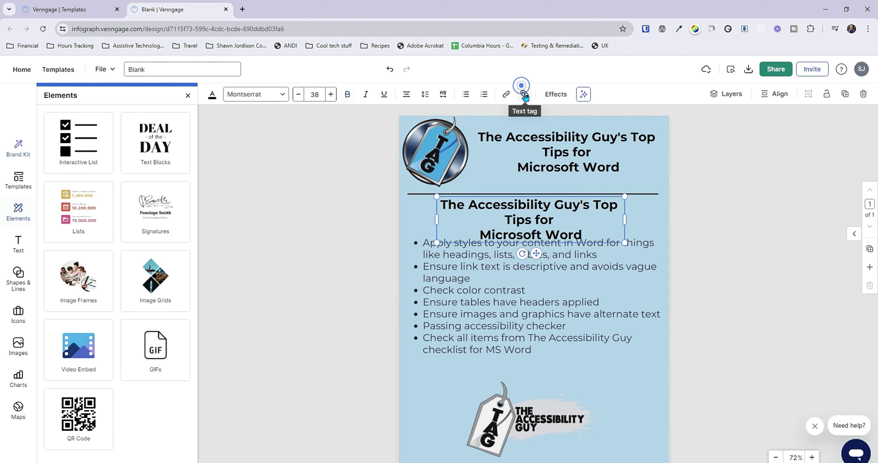
click(525, 94)
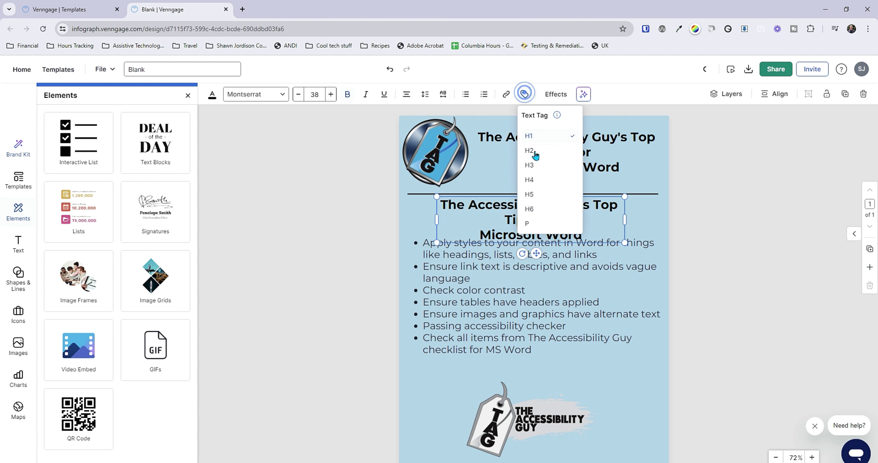
double_click(610, 211)
text(Top Tips)
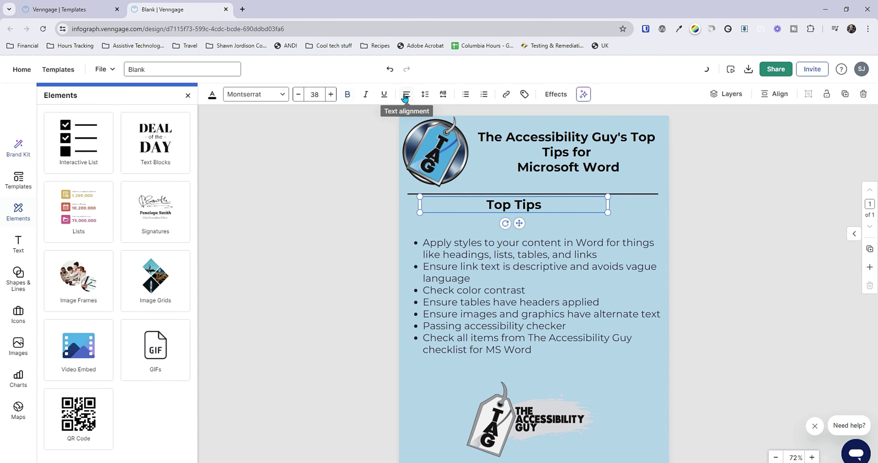
click(406, 95)
click(421, 117)
Move the tips list up under the Top Tips heading and nudge the bottom logo down-right.
drag(441, 238, 466, 207)
click(477, 204)
click(579, 259)
drag(531, 426, 537, 430)
click(737, 322)
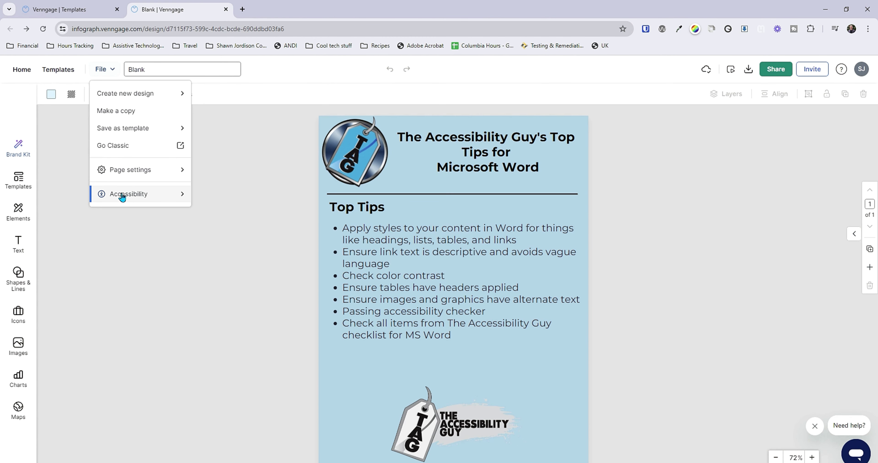
Run File > Accessibility > Check my design and scroll through the 7 flagged issues.
mouse_move(119, 195)
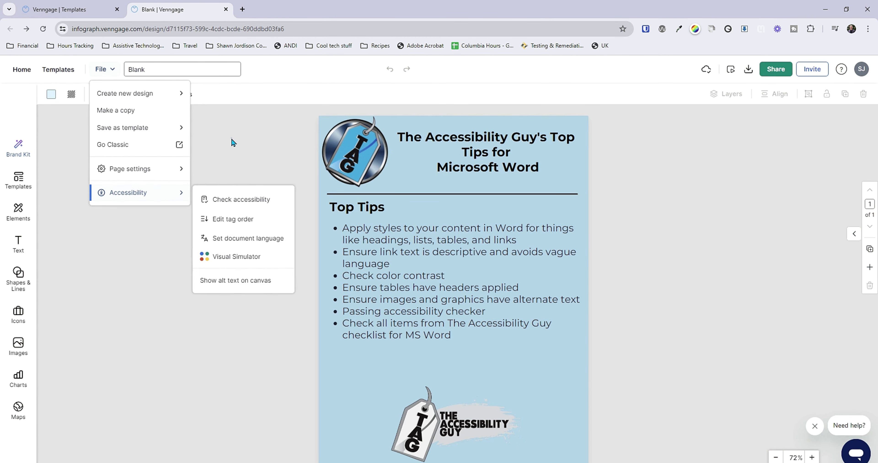
click(101, 69)
click(101, 69)
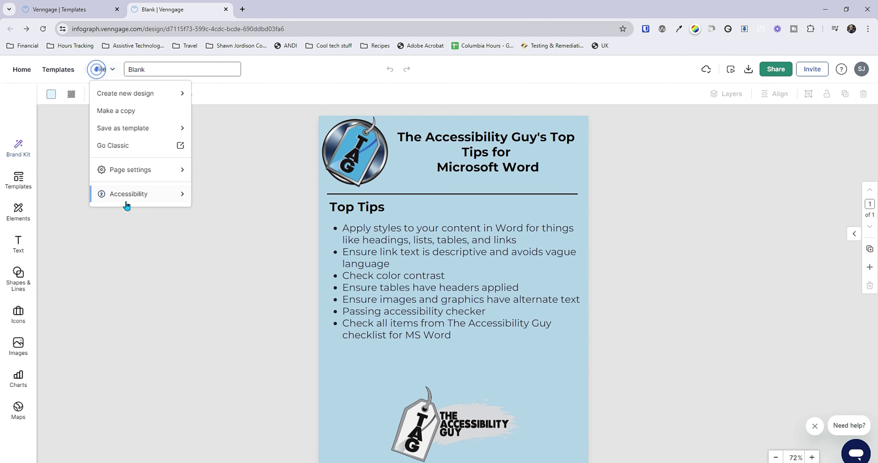
click(136, 192)
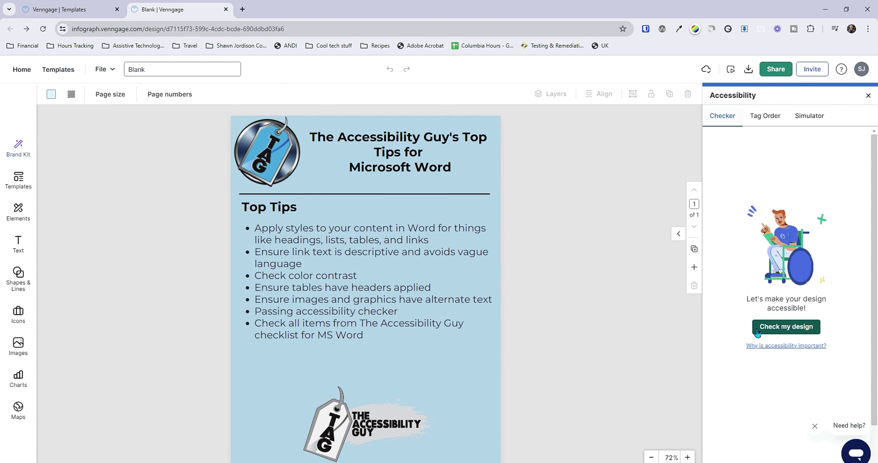
click(774, 328)
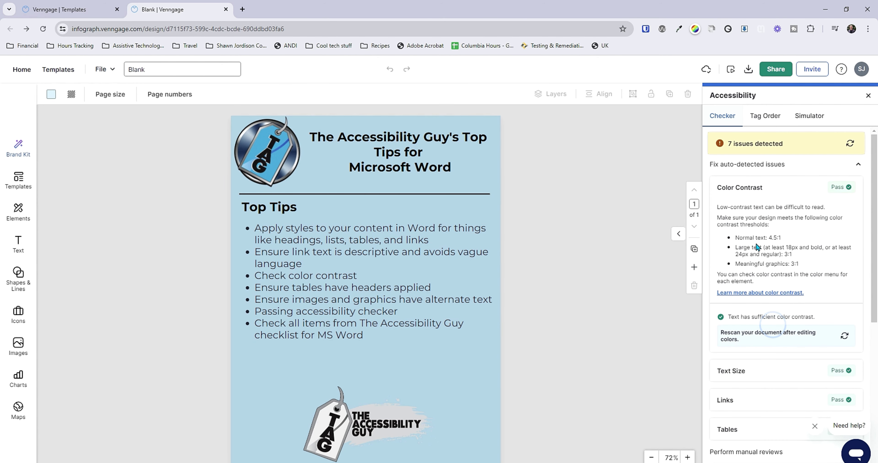
scroll(756, 248, down, 4)
scroll(760, 225, up, 4)
scroll(781, 221, down, 5)
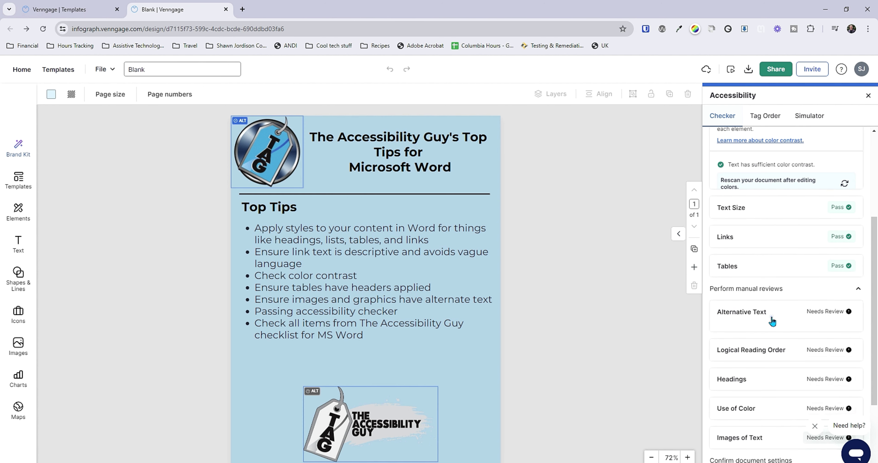
From the Alternative Text review, mark the bottom TAG logo as decorative, save, and confirm it.
click(772, 318)
click(774, 320)
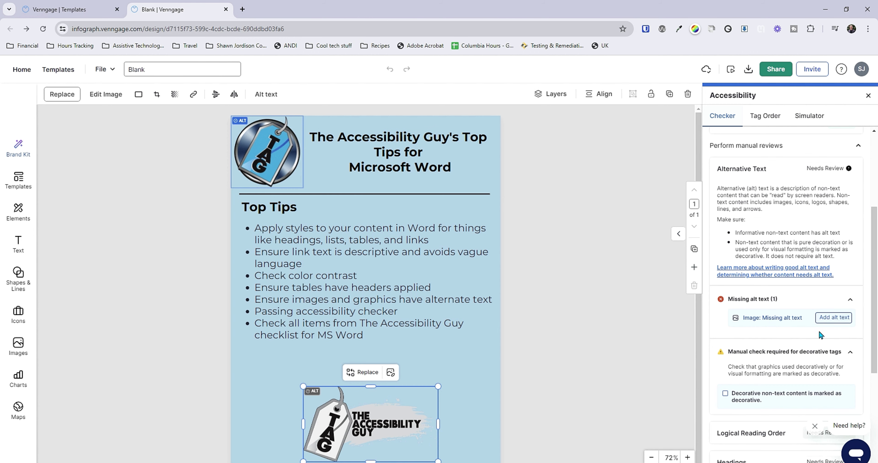
click(831, 319)
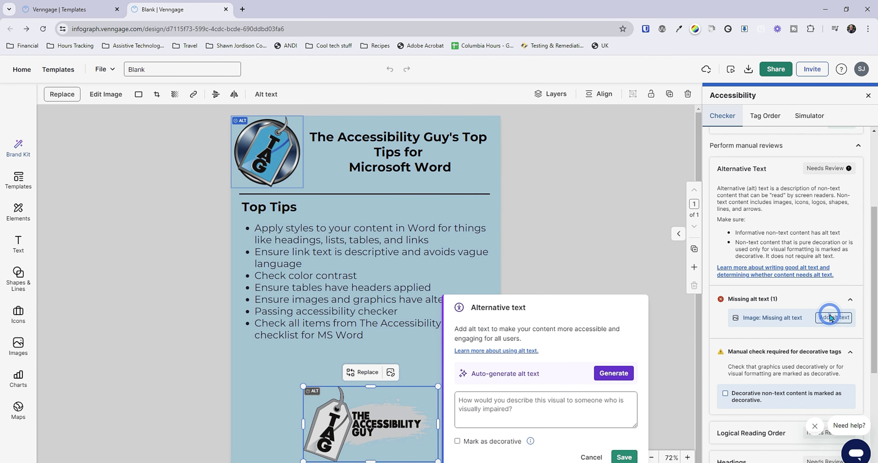
click(517, 399)
click(498, 443)
click(633, 458)
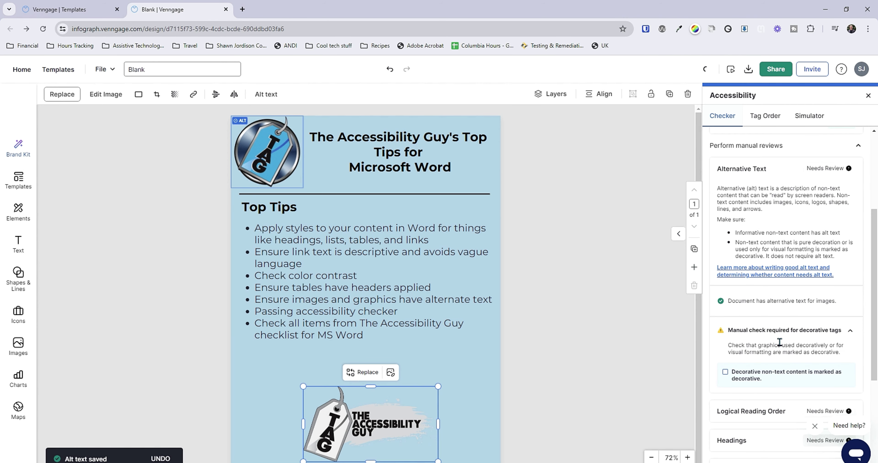
click(724, 373)
scroll(728, 368, down, 3)
click(749, 268)
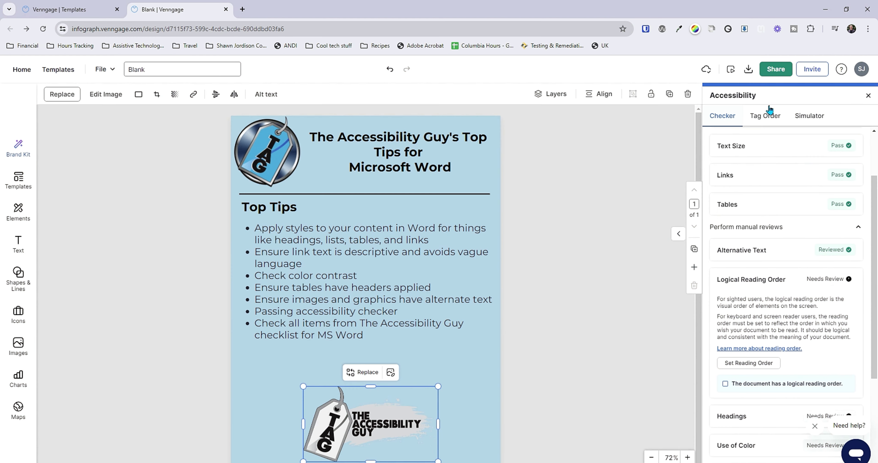
In Tag Order, move the logo image to the top and place Top Tips before the tips list.
click(774, 115)
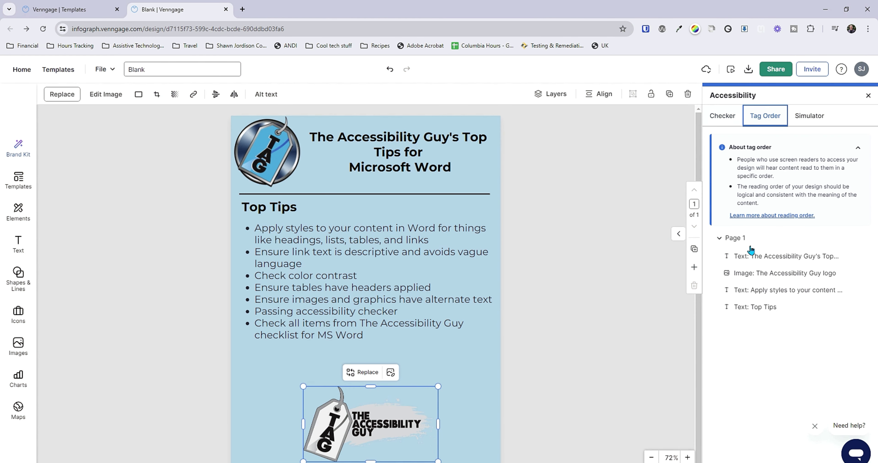
click(752, 255)
click(762, 274)
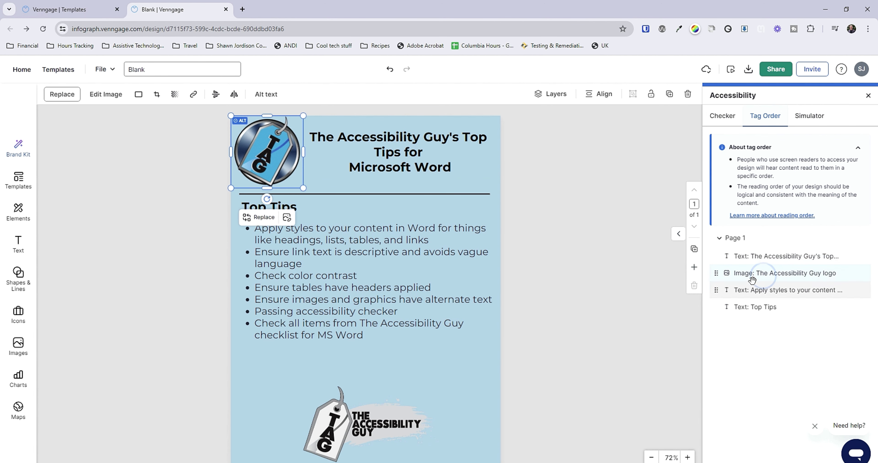
drag(762, 275, 765, 265)
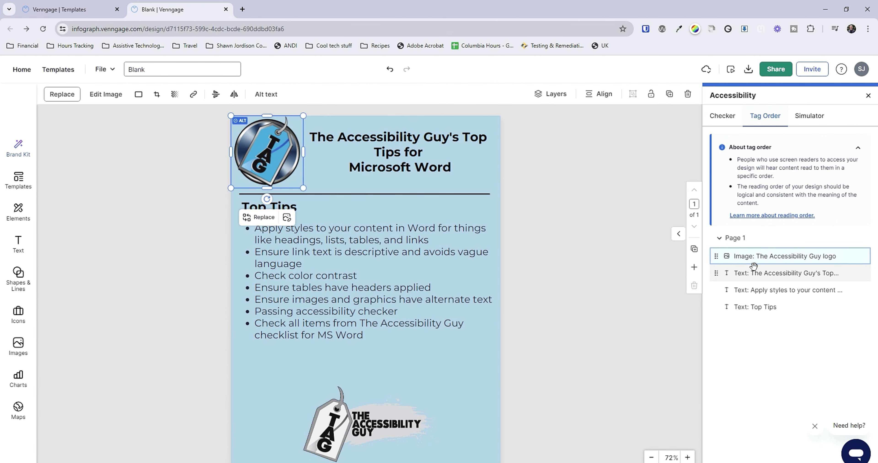
click(760, 274)
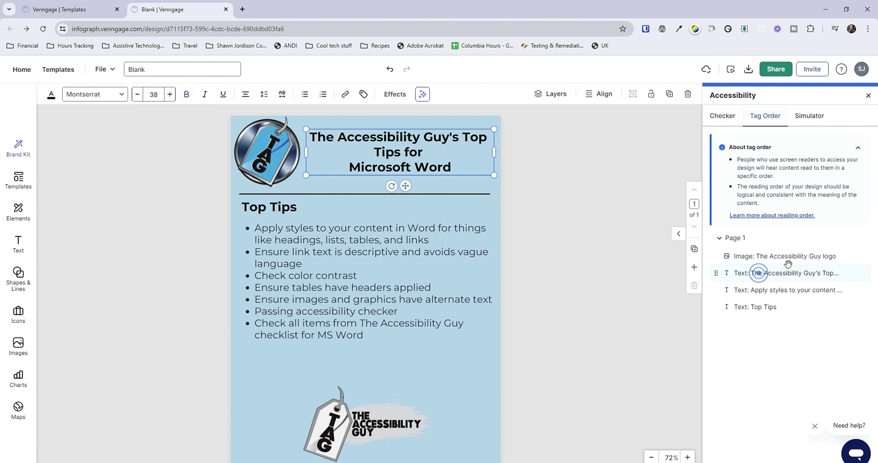
click(764, 291)
click(762, 307)
drag(762, 307, 762, 290)
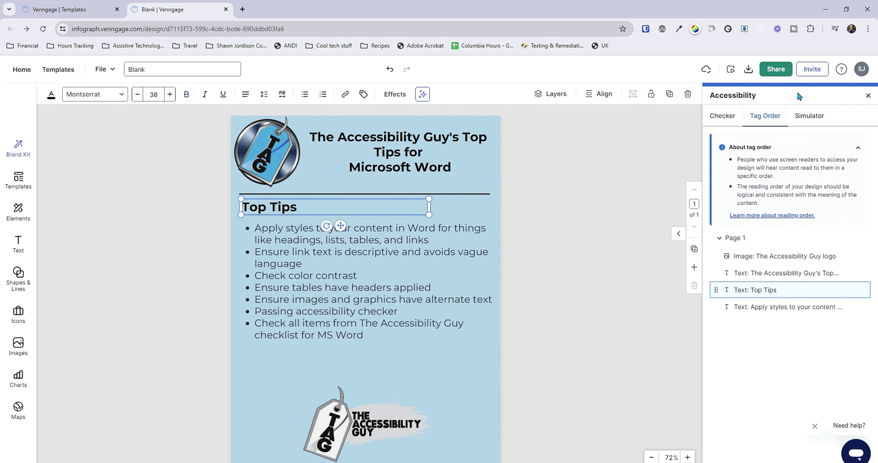
Confirm the logical reading order and headings manual checks in the Checker tab.
click(725, 116)
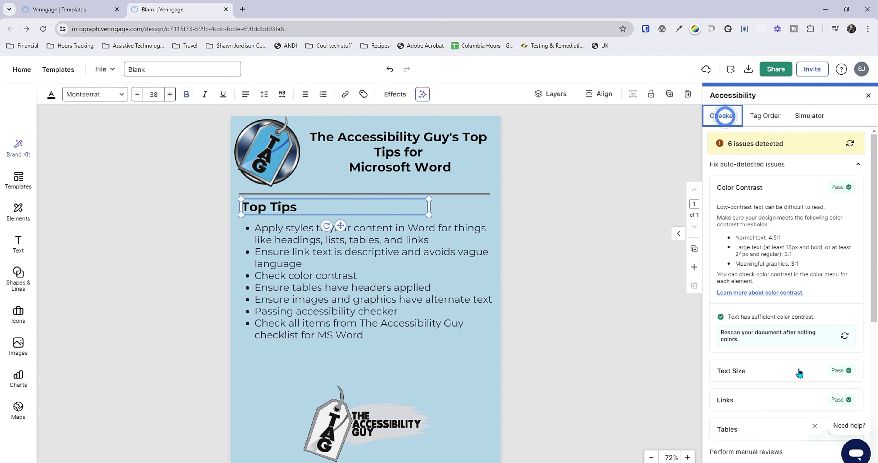
scroll(793, 356, down, 5)
click(761, 237)
click(725, 232)
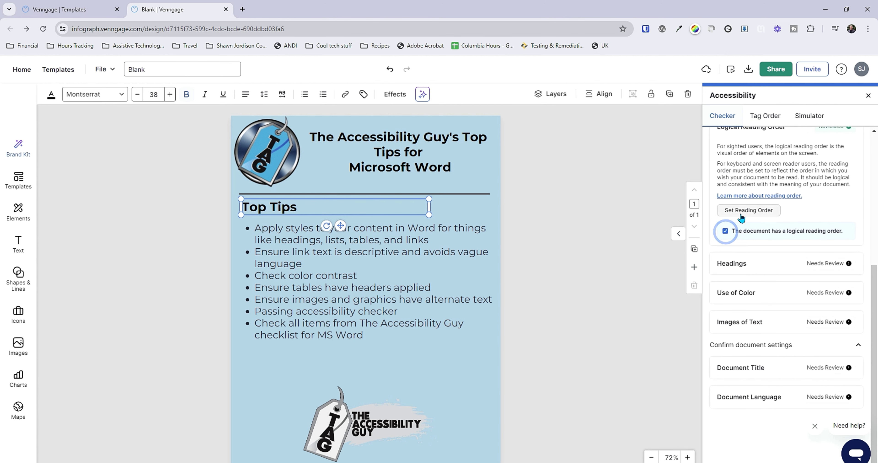
click(749, 265)
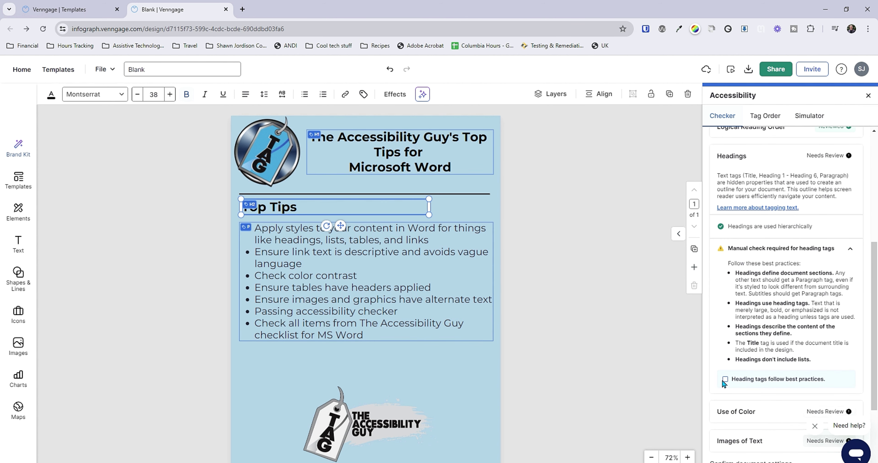
scroll(306, 208, up, 3)
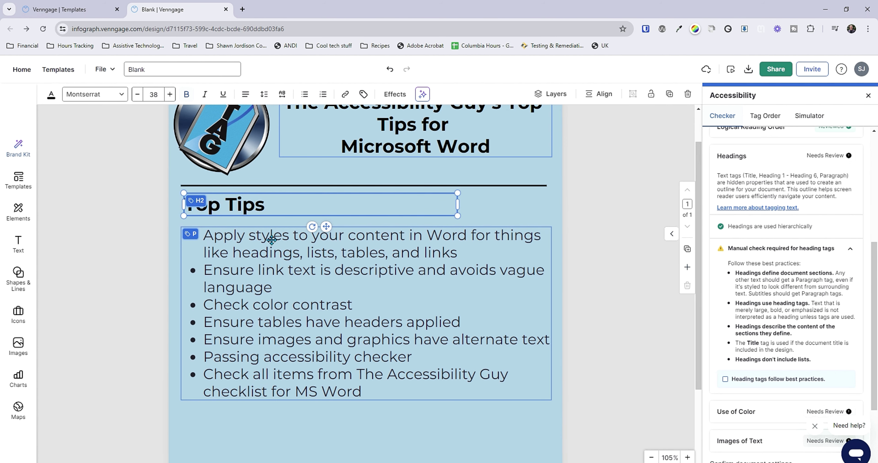
click(725, 380)
Confirm the use-of-color and images-of-text checks as reviewed.
scroll(760, 296, down, 3)
click(760, 295)
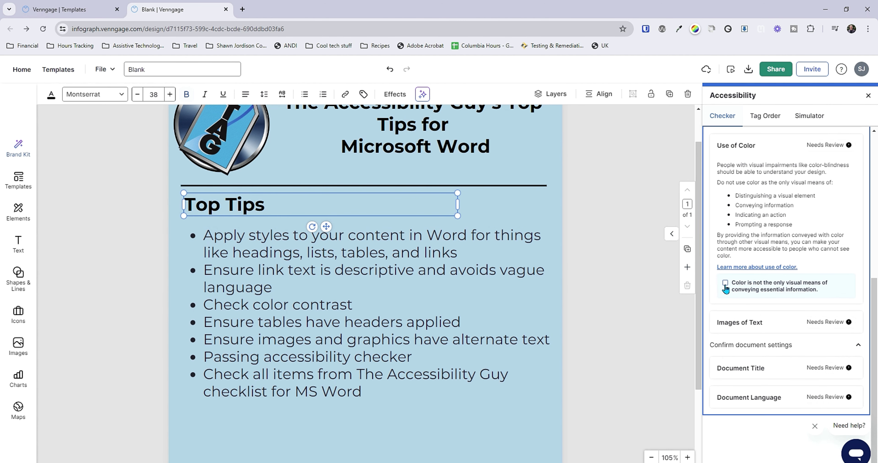
click(725, 283)
scroll(523, 248, down, 3)
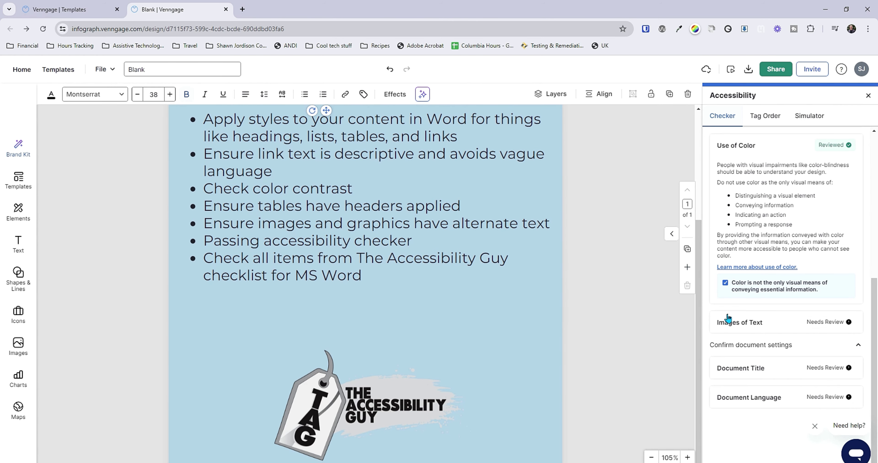
click(734, 326)
click(725, 331)
click(754, 387)
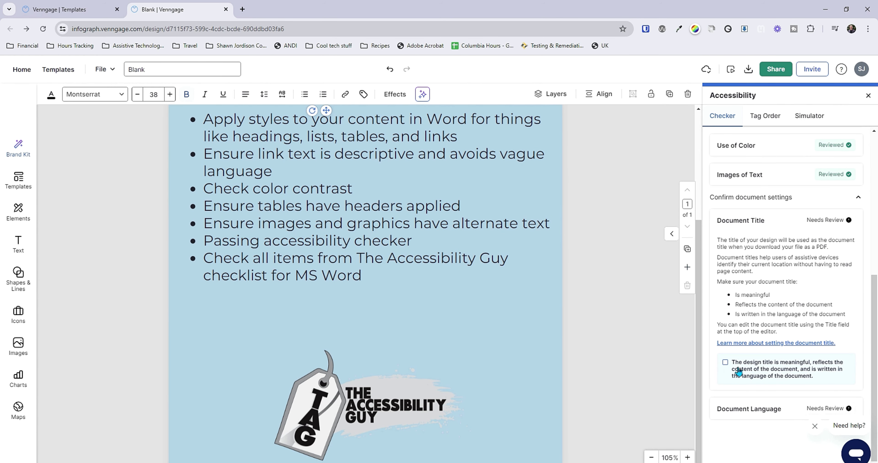
Retitle the design 'Top Tips for MS Word' and tick the Document Title check as reviewed.
click(191, 70)
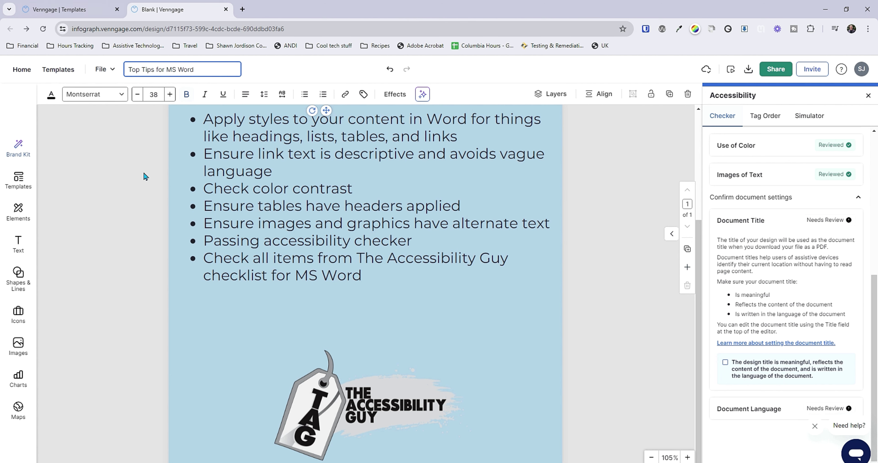
click(725, 362)
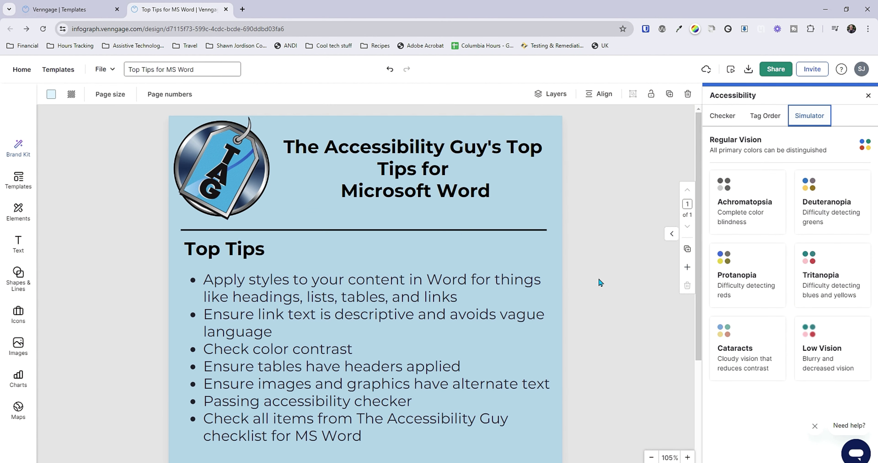
Deselect the canvas text, review the Simulator views, and open Download with PDF format.
click(600, 282)
scroll(600, 283, down, 2)
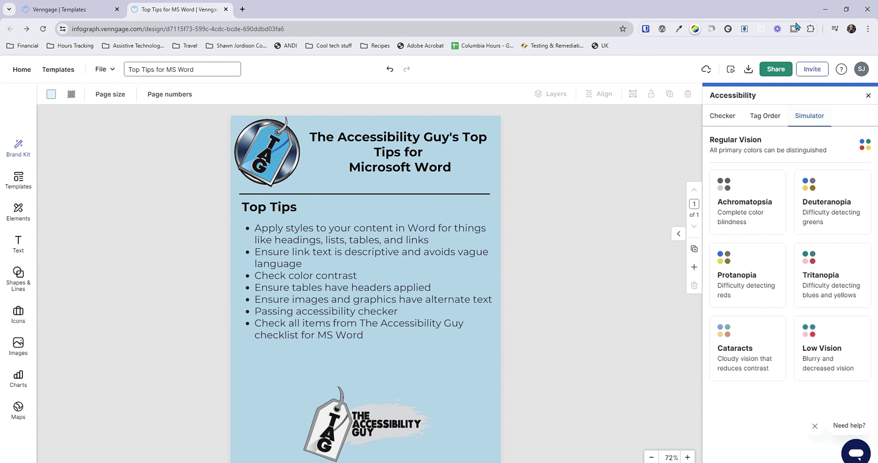
click(748, 69)
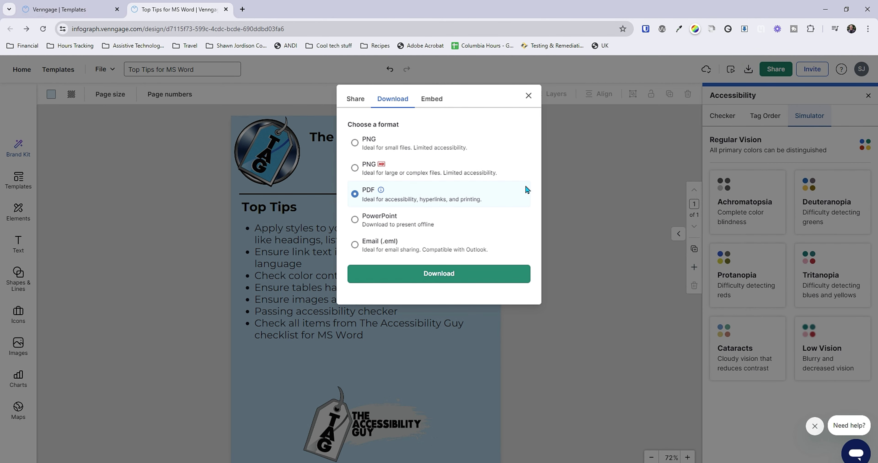
Download the flyer as PDF, open it in Acrobat, and show its accessibility tags.
click(466, 278)
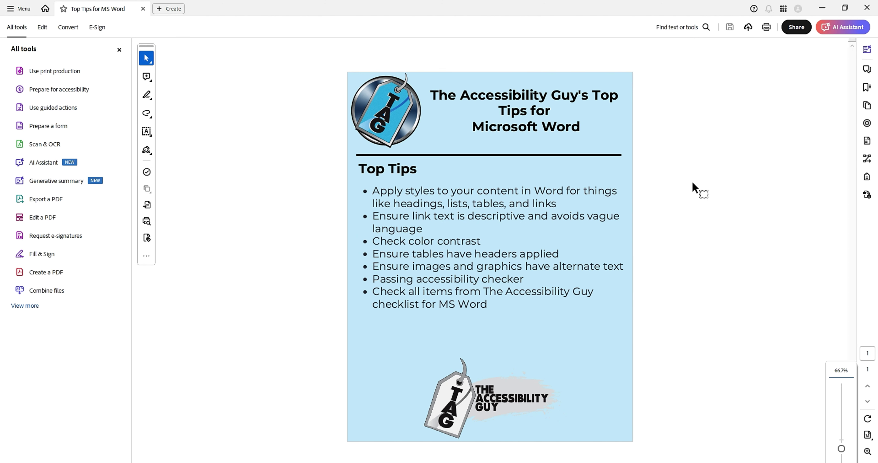
click(867, 176)
click(729, 110)
click(728, 82)
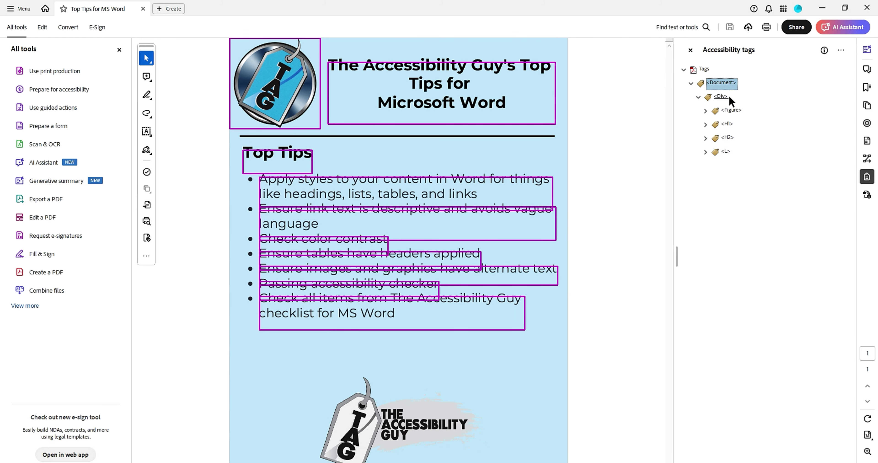
Inspect the Figure tag's properties to confirm the logo's alternate text.
right_click(734, 110)
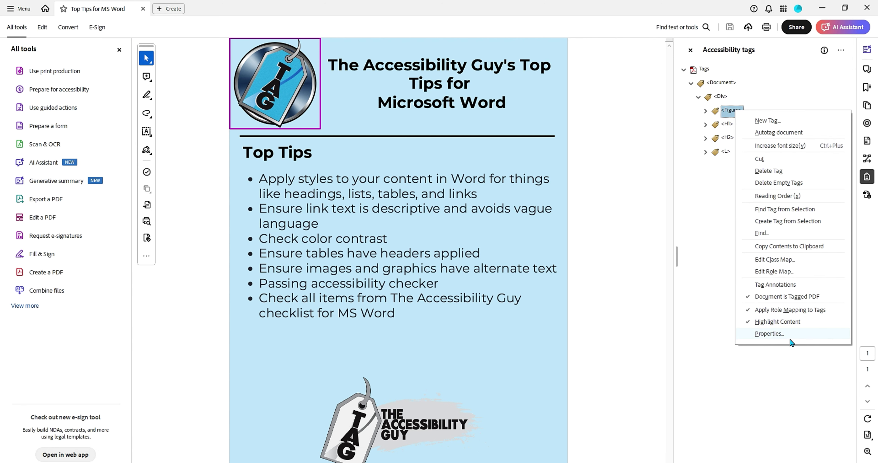
click(790, 340)
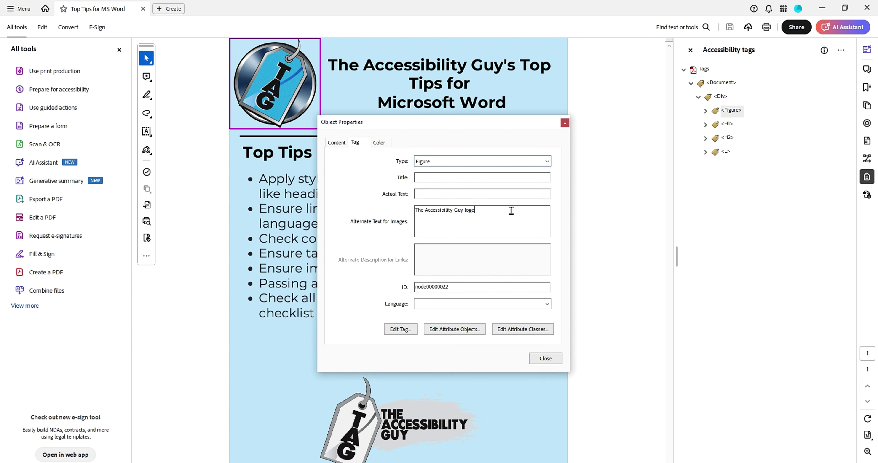
click(510, 210)
click(565, 123)
Step through the H1 title, H2 Top Tips heading and seven-item list tags.
click(722, 125)
key(Right)
key(Down)
key(Down)
key(Right)
key(Down)
key(Down)
key(Right)
key(Down)
key(Down)
key(Down)
key(Down)
key(Down)
key(Down)
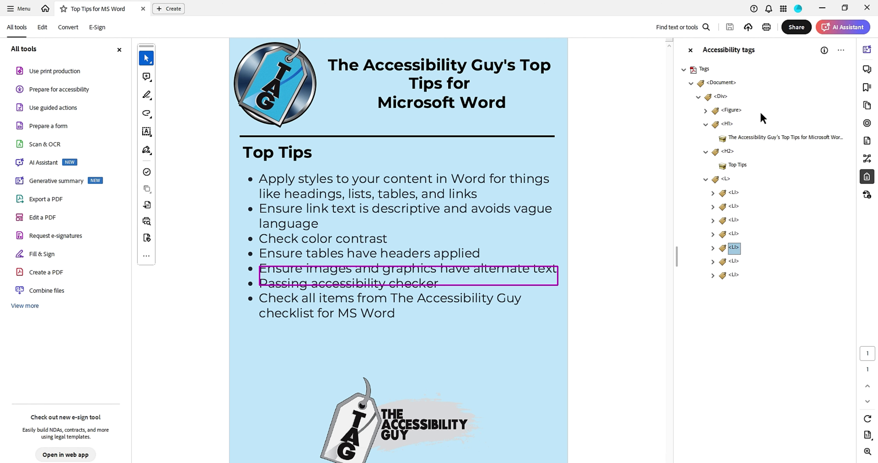
key(Down)
key(Up)
key(Up)
key(Up)
key(Up)
key(Up)
key(Up)
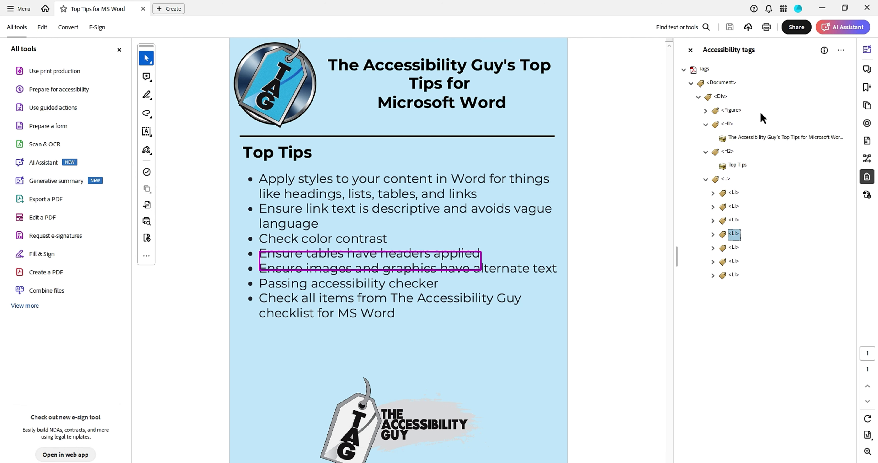
key(Up)
key(Up)
key(Up)
key(Up)
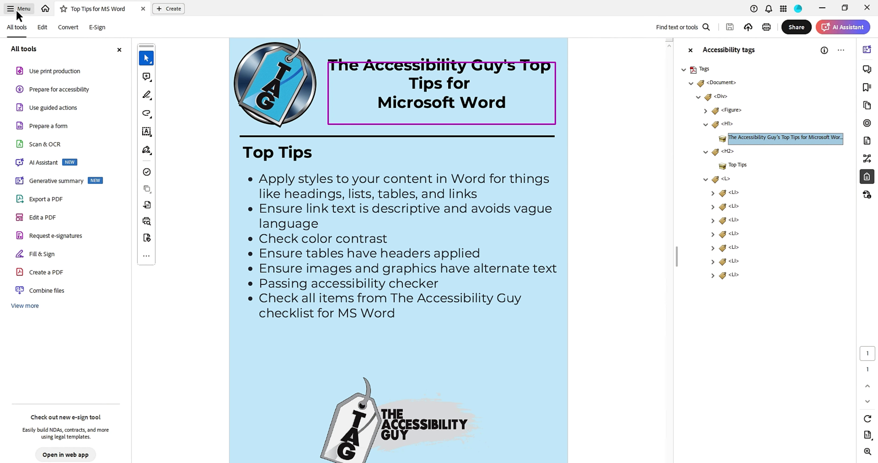
In Document Properties' Description tab, enter the author and subject 'Top tips for MS WOrd', then save.
click(19, 10)
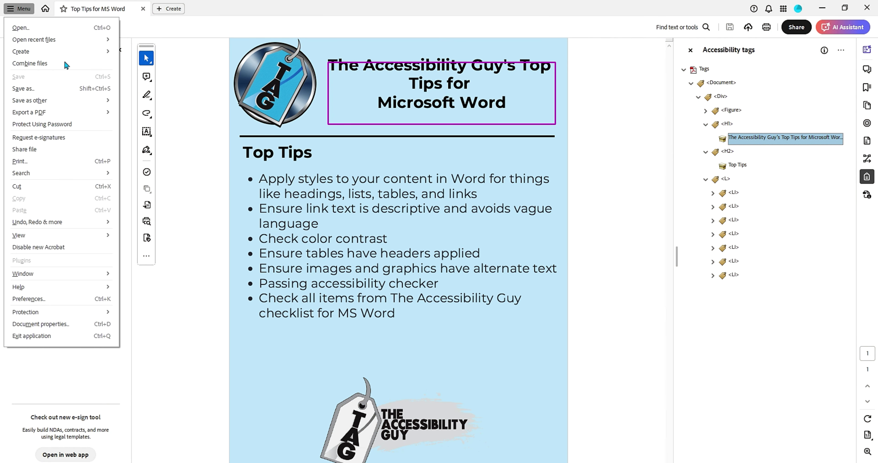
click(63, 325)
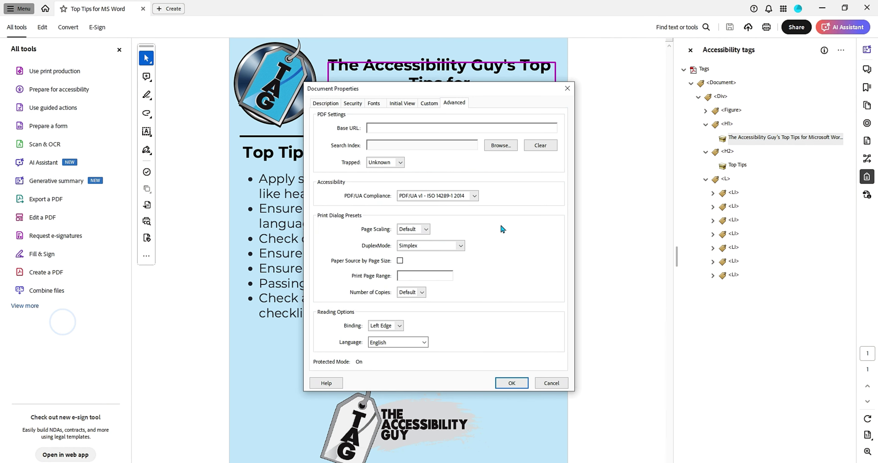
click(326, 103)
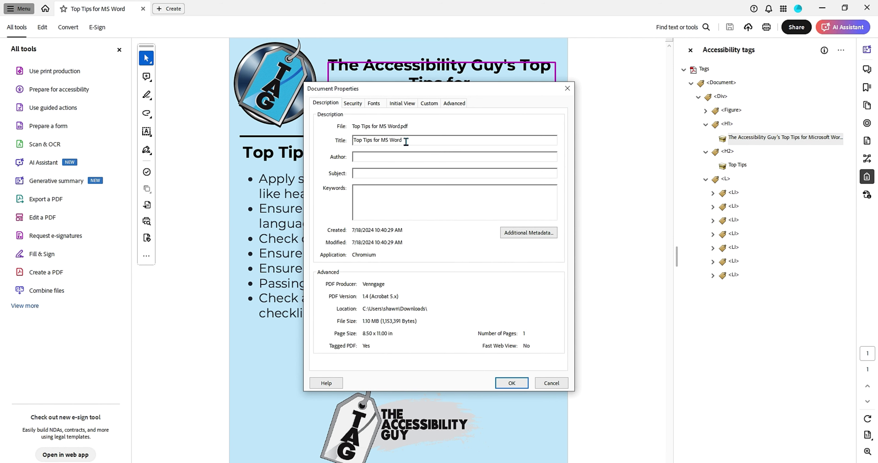
click(382, 155)
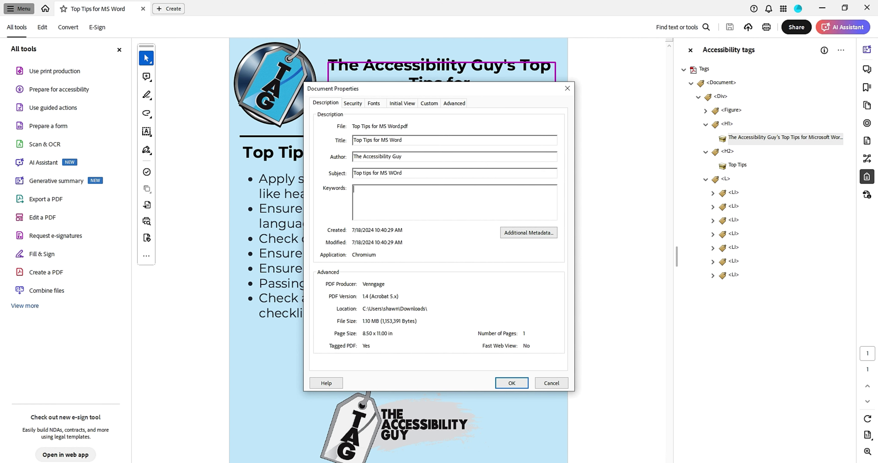
click(513, 383)
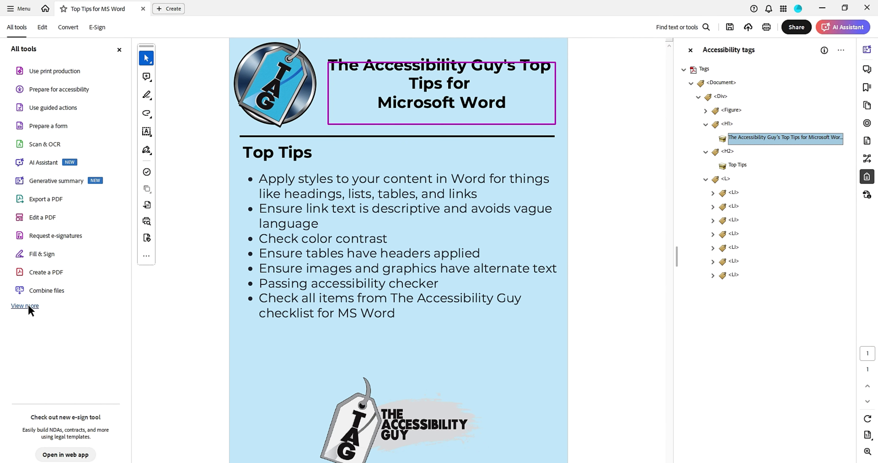
Run Check for accessibility from Prepare for accessibility, which flags 2 document issues.
click(62, 91)
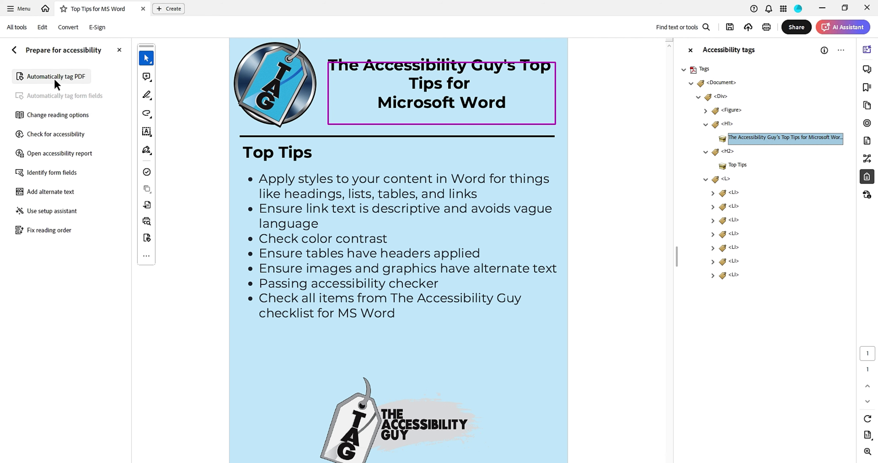
click(56, 136)
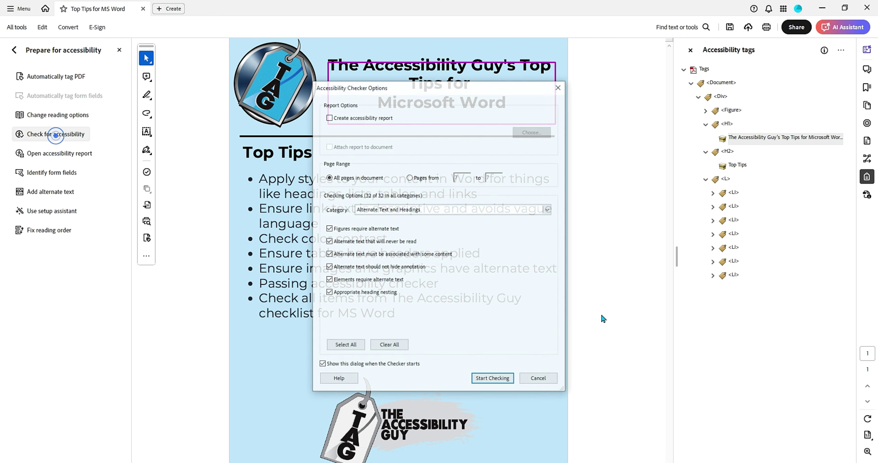
click(486, 381)
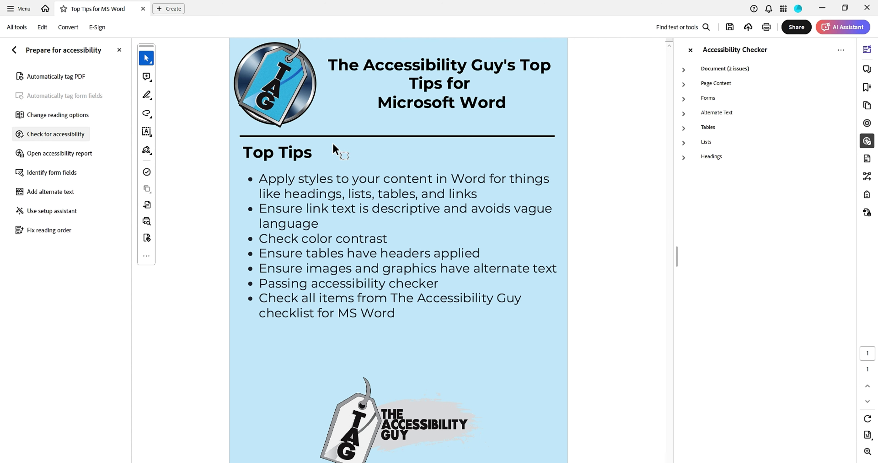
Review the flyer's PDF/UA and WCAG 2.1 results in PAC 2024, all requirements fulfilled.
drag(239, 58, 435, 62)
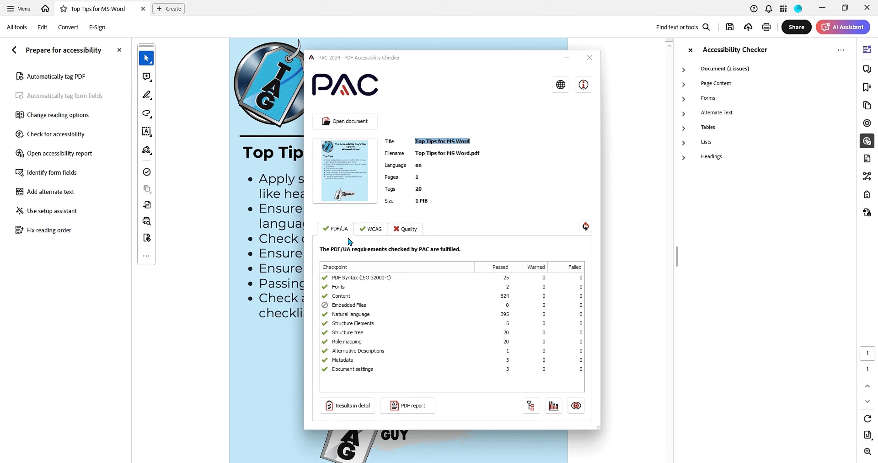
key(Tab)
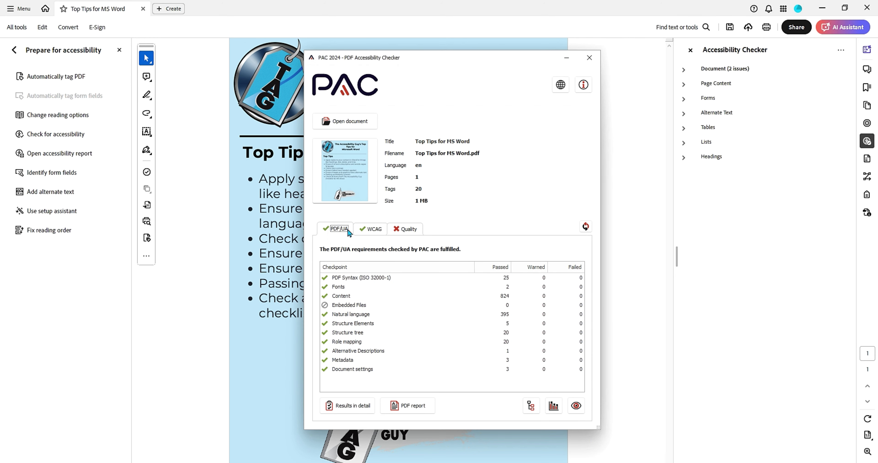
click(374, 228)
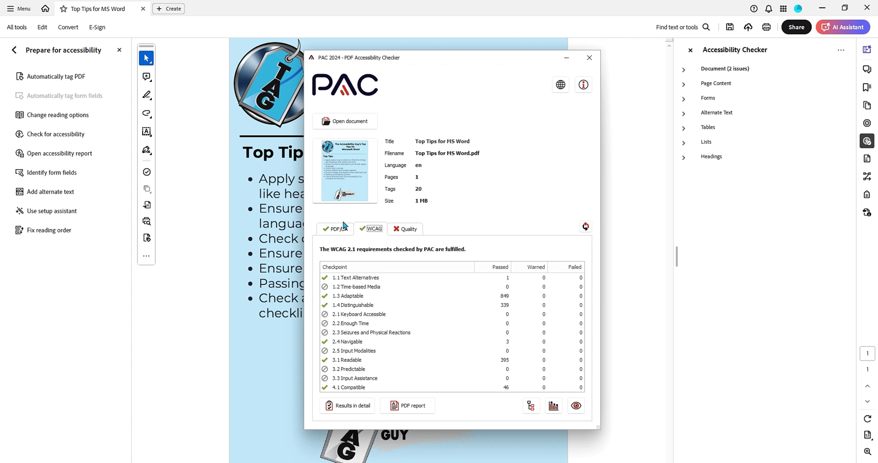
click(343, 229)
drag(353, 60, 358, 36)
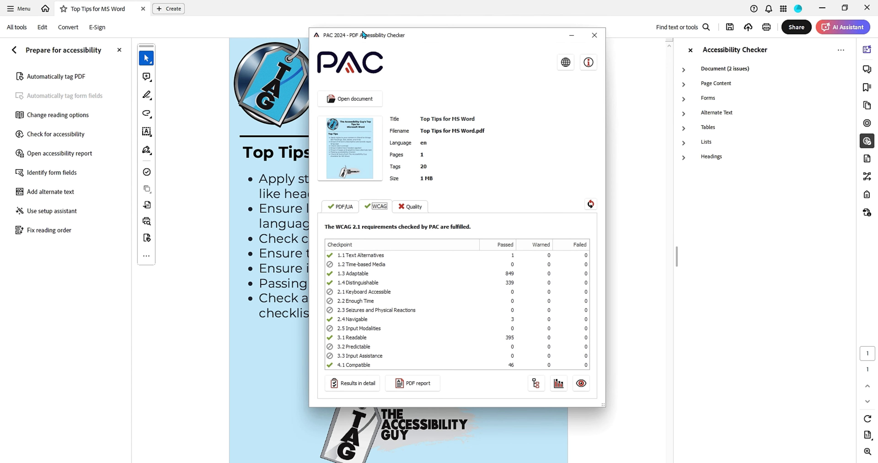